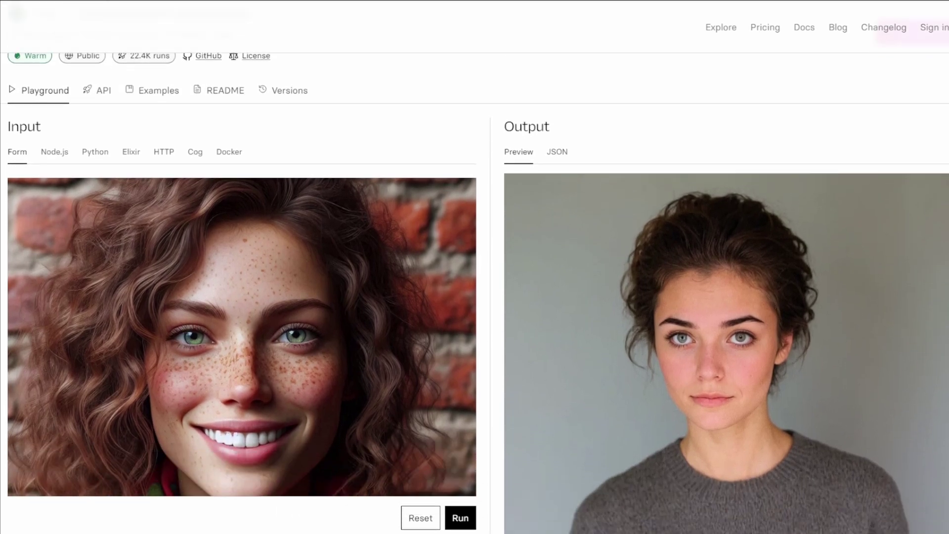
Step: Check the grey-sweater prompt, freckled portrait and 5 outputs, then queue the prediction
scroll(474, 297, down, 6)
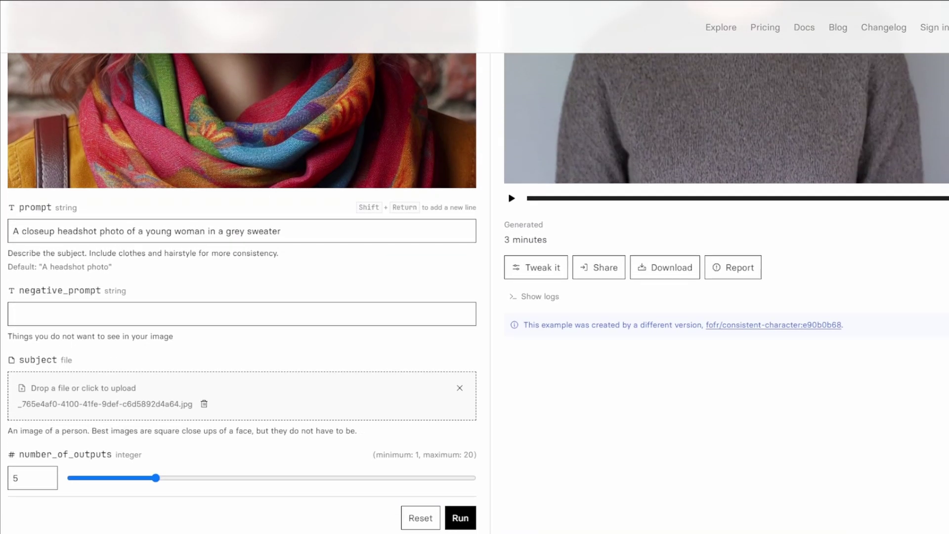
scroll(475, 297, up, 6)
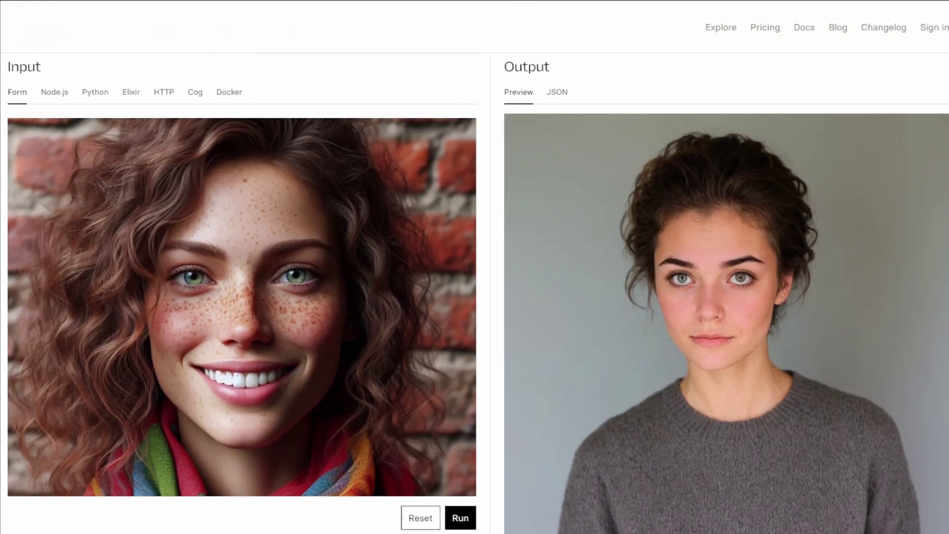
scroll(475, 296, down, 10)
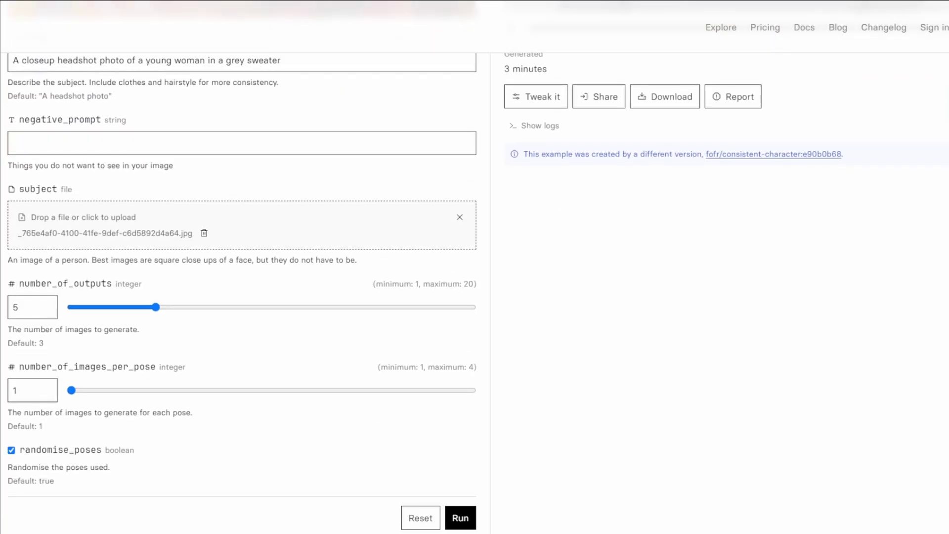
scroll(475, 296, up, 8)
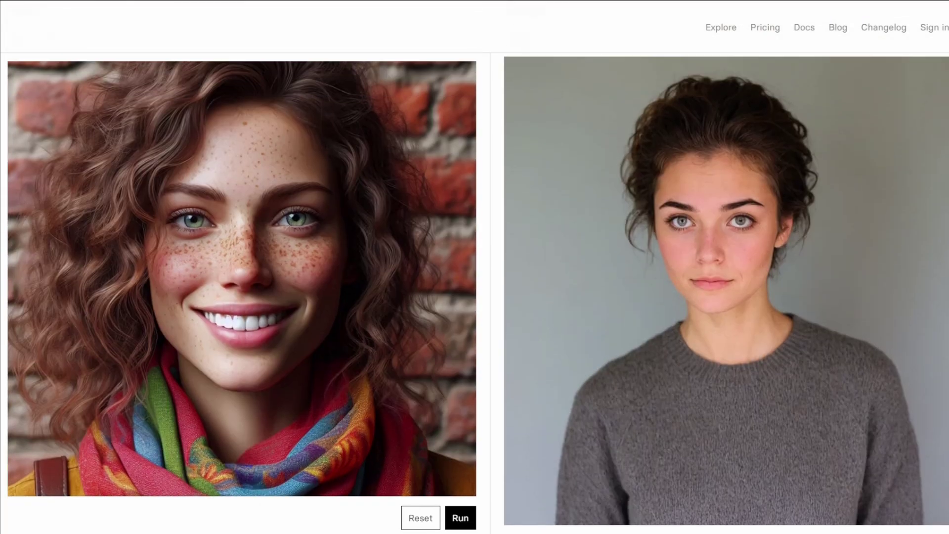
scroll(333, 340, up, 3)
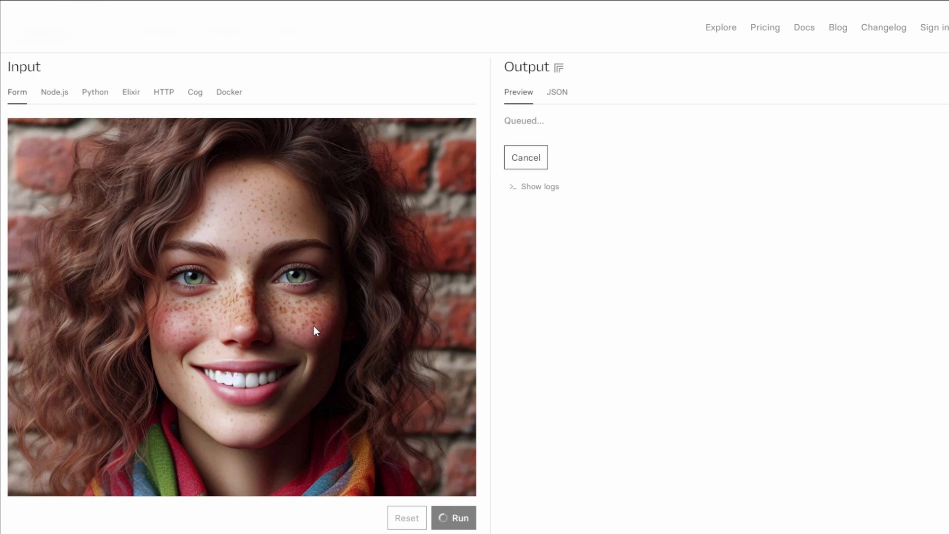
Step: Wait for the run's first pose: the freckled woman in profile before a brick wall
scroll(249, 390, down, 8)
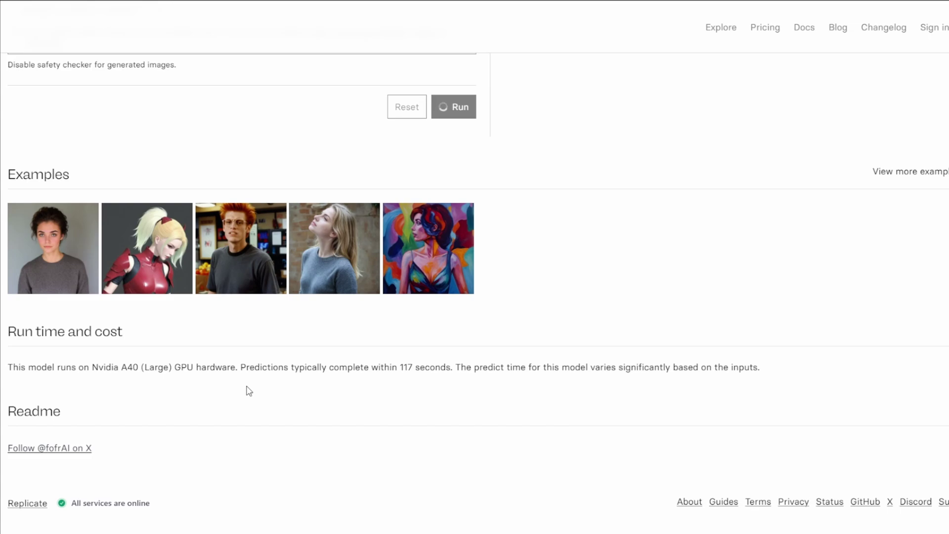
scroll(250, 389, up, 12)
scroll(254, 388, up, 10)
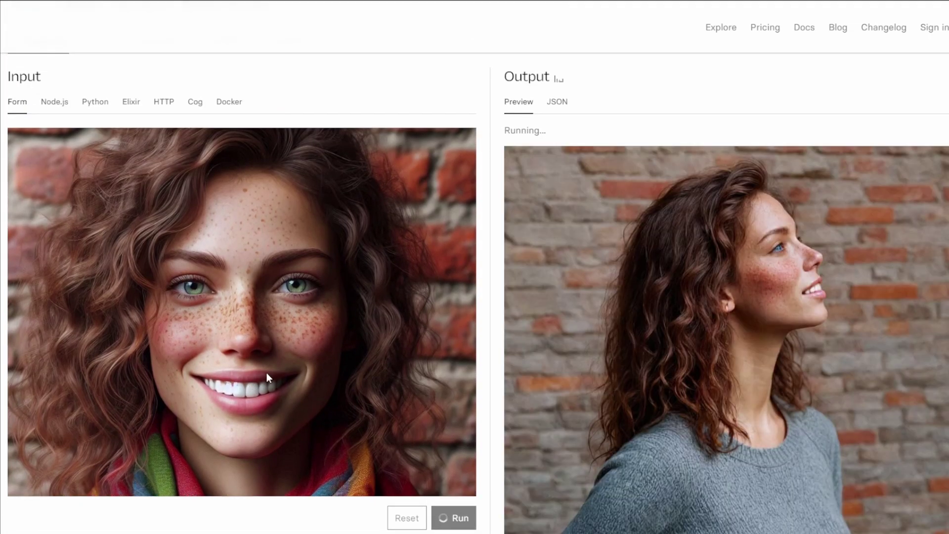
scroll(589, 303, down, 5)
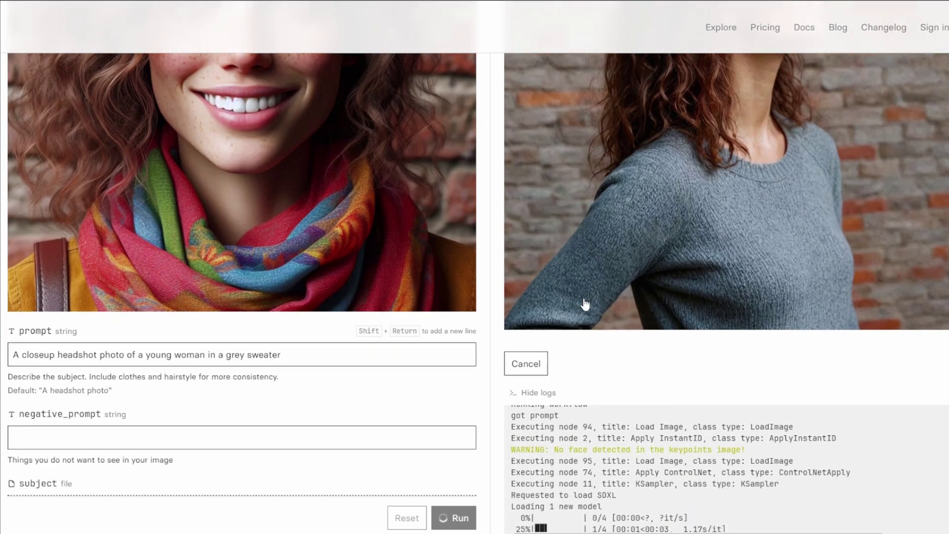
scroll(584, 304, up, 3)
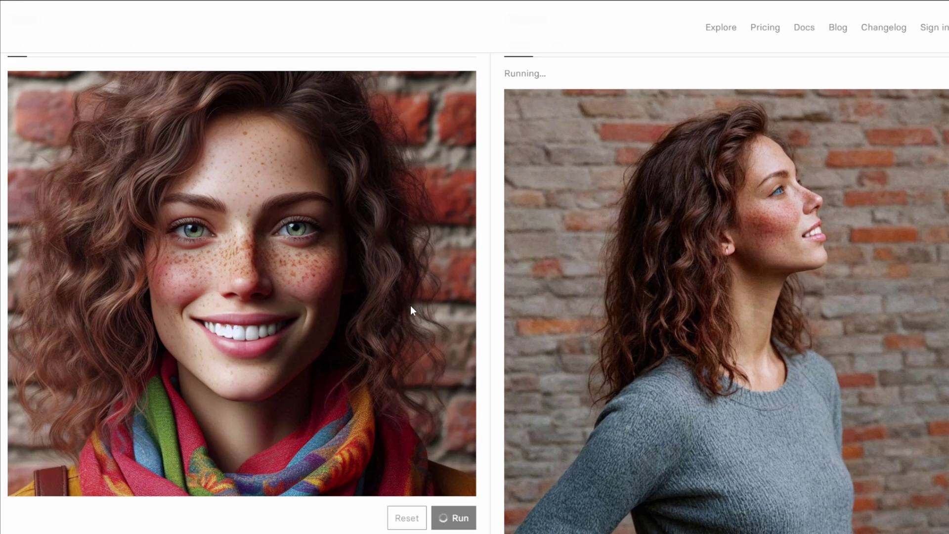
scroll(393, 310, down, 1)
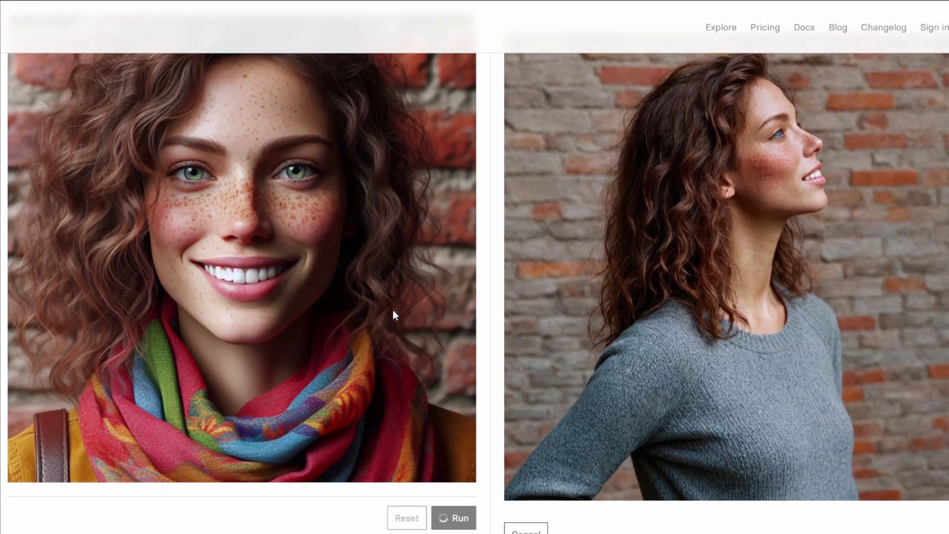
scroll(392, 310, up, 2)
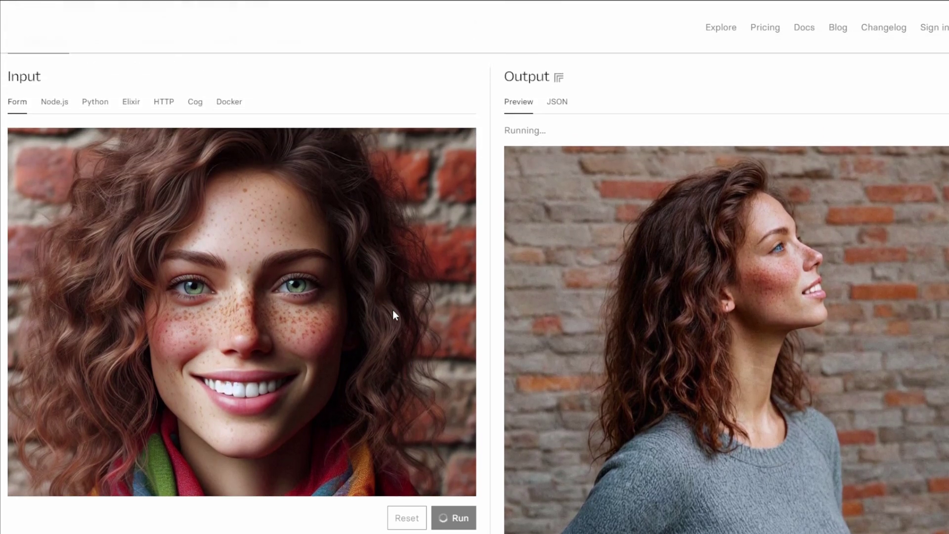
scroll(392, 310, down, 3)
scroll(392, 310, down, 3)
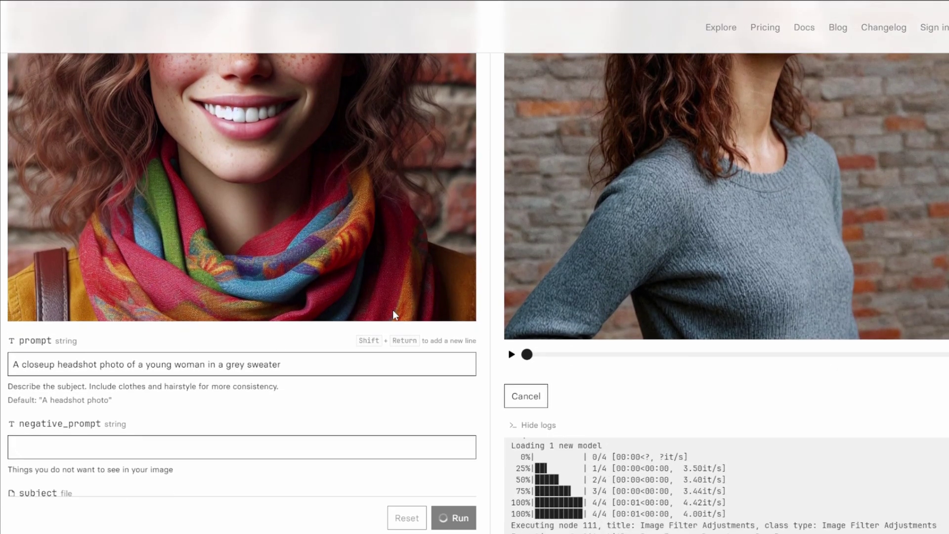
scroll(392, 312, down, 1)
scroll(393, 312, up, 3)
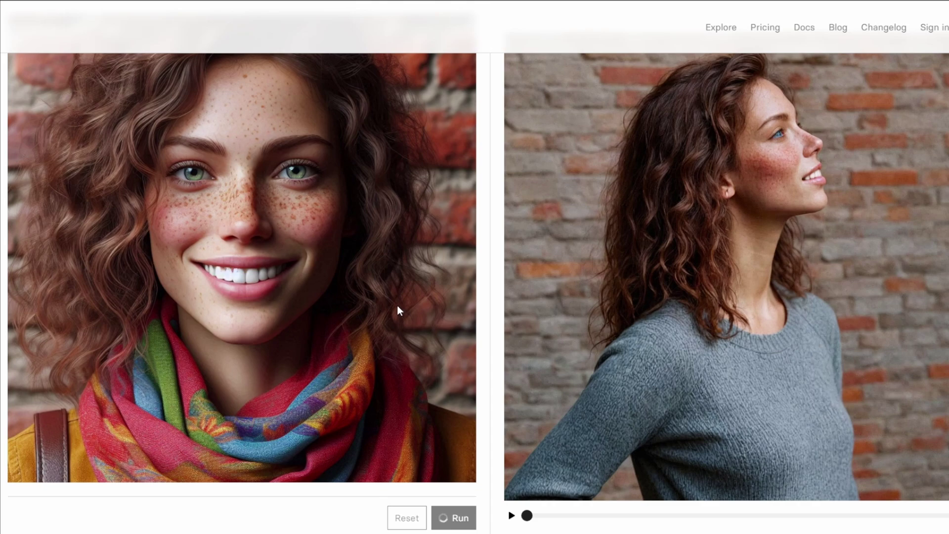
scroll(398, 310, down, 1)
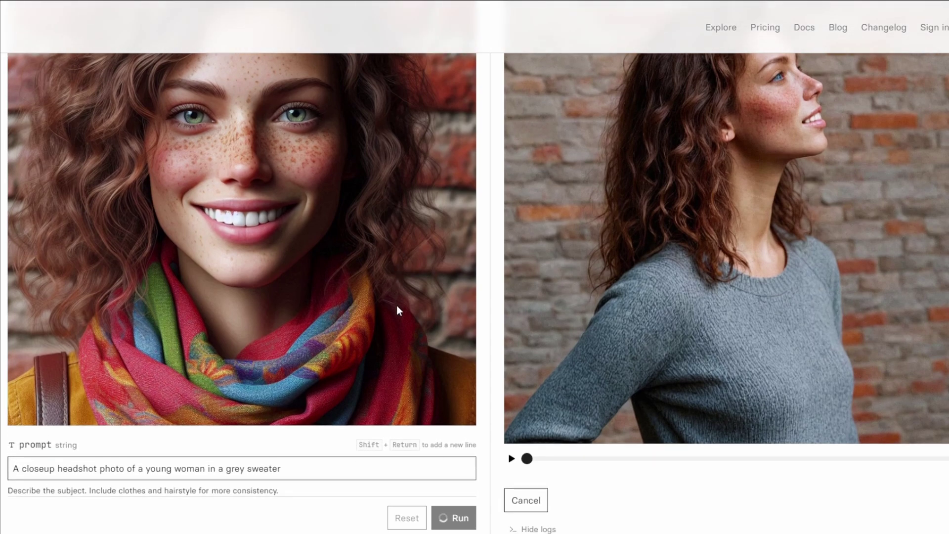
scroll(397, 307, down, 3)
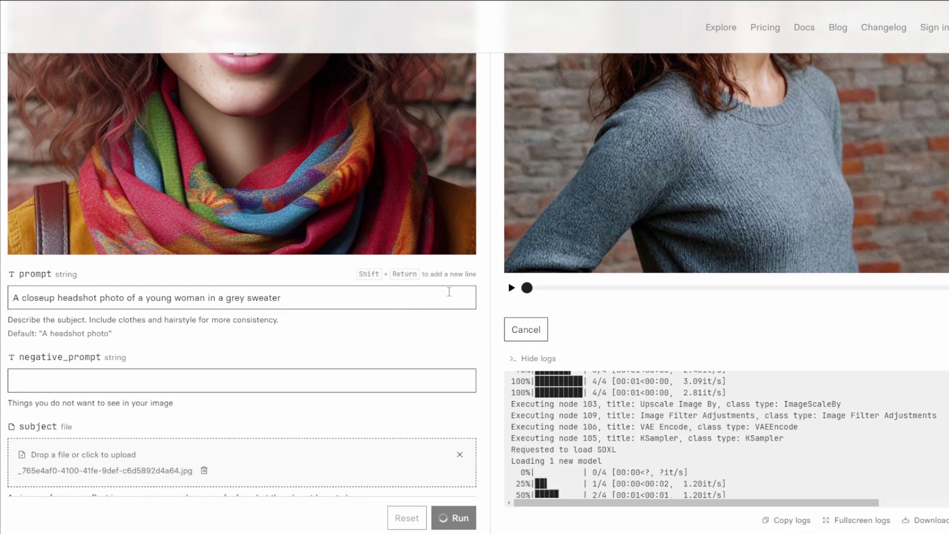
scroll(684, 218, up, 2)
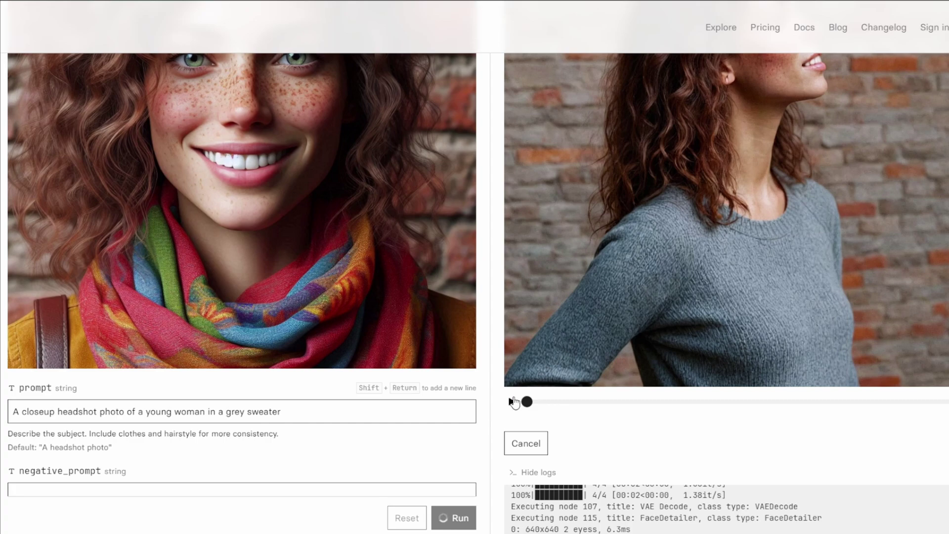
Step: Play the output video, scrub through its forward, upward-gazing and profile poses, then rewind
click(512, 402)
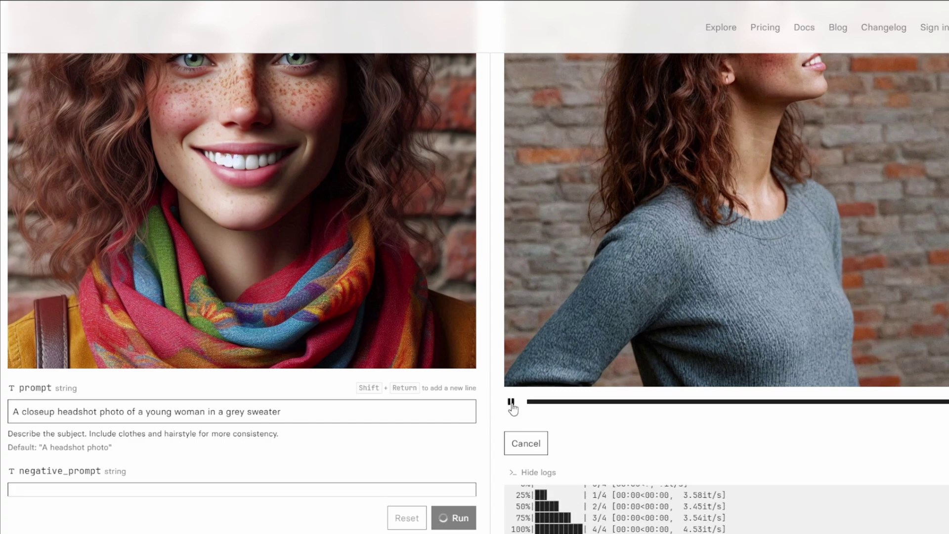
scroll(448, 334, up, 2)
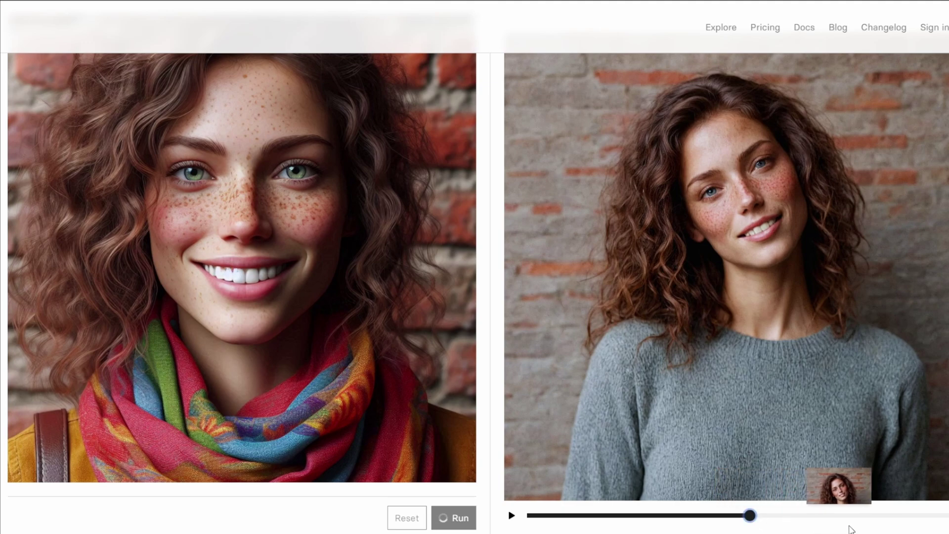
click(893, 515)
click(750, 515)
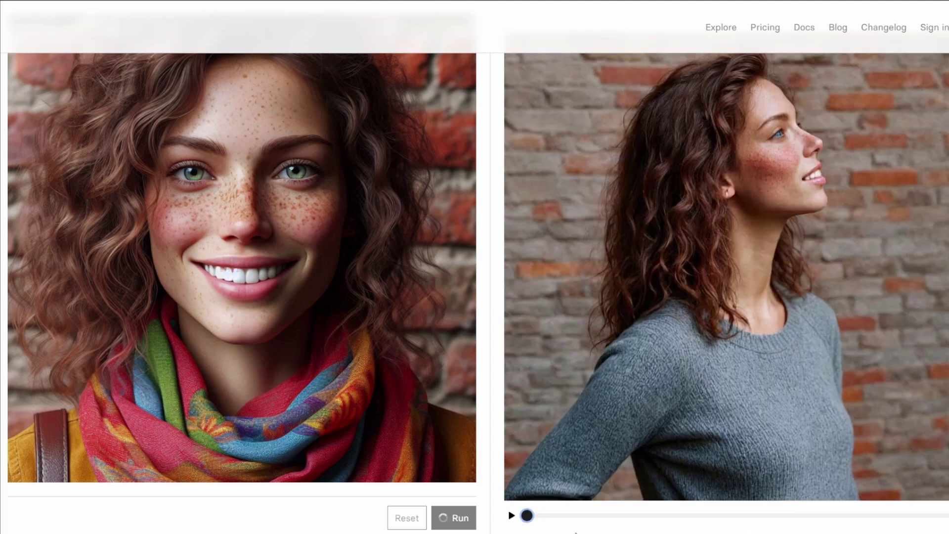
click(748, 516)
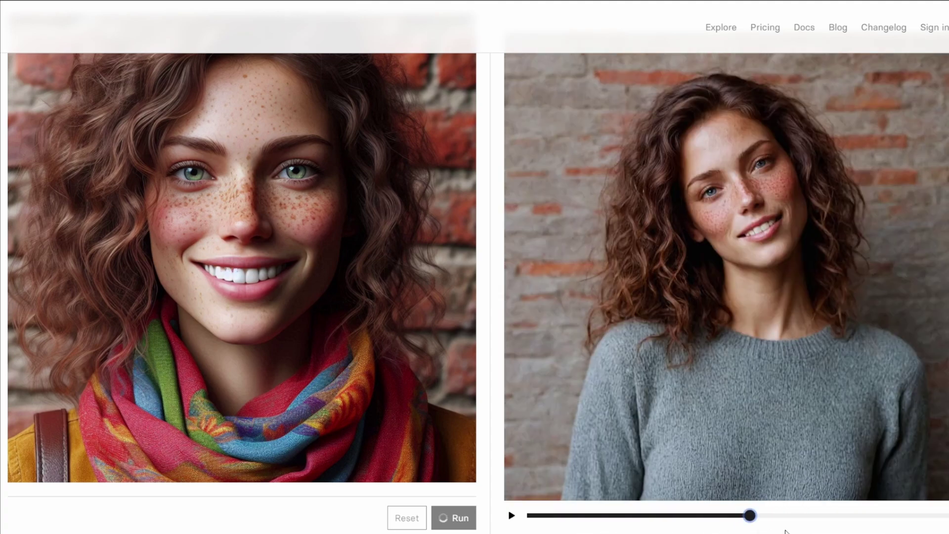
click(912, 515)
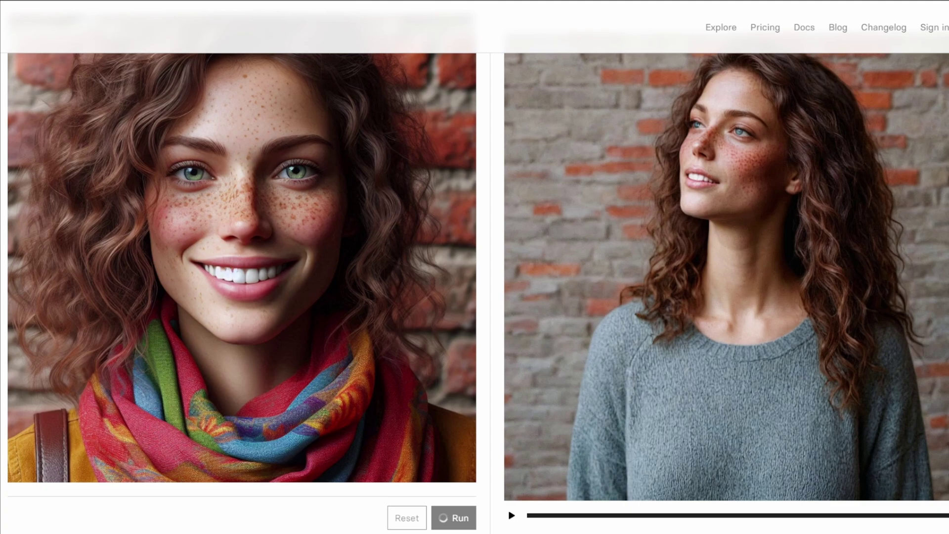
drag(911, 516, 525, 533)
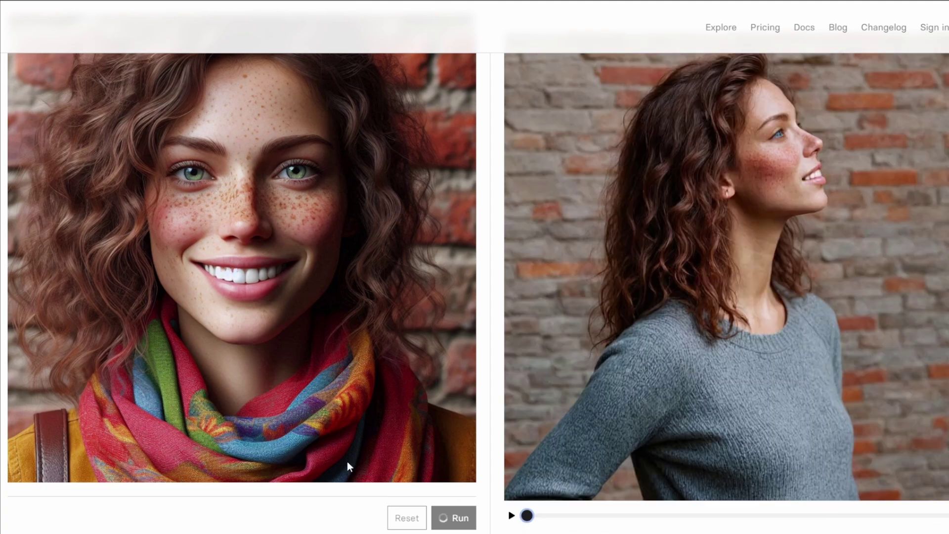
scroll(314, 443, down, 1)
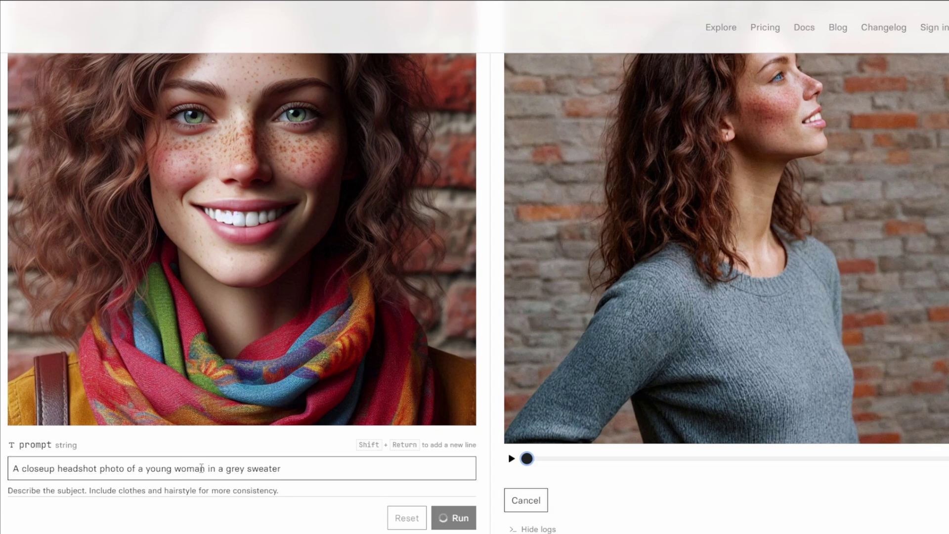
Step: Select the phrase 'in a grey sweater' in the prompt
drag(205, 469, 329, 469)
click(165, 467)
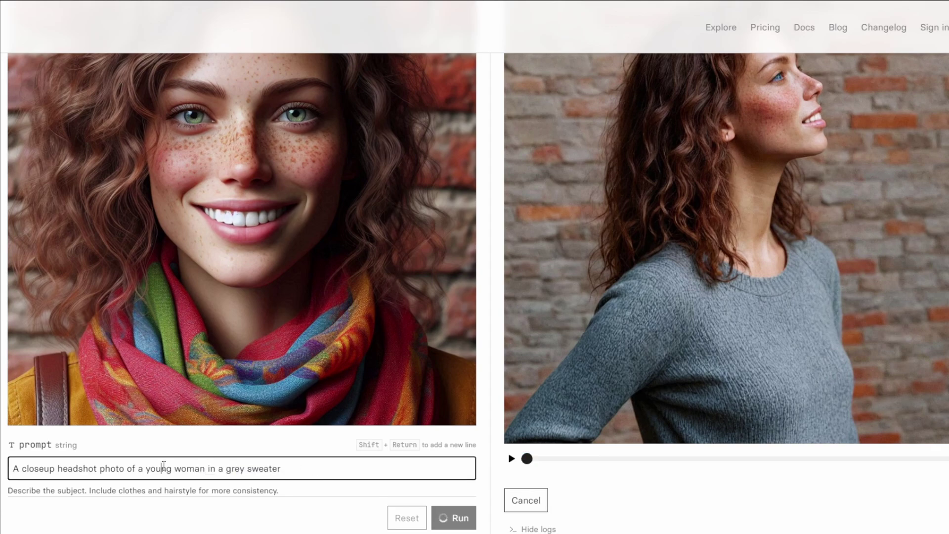
drag(210, 469, 341, 472)
scroll(622, 373, up, 2)
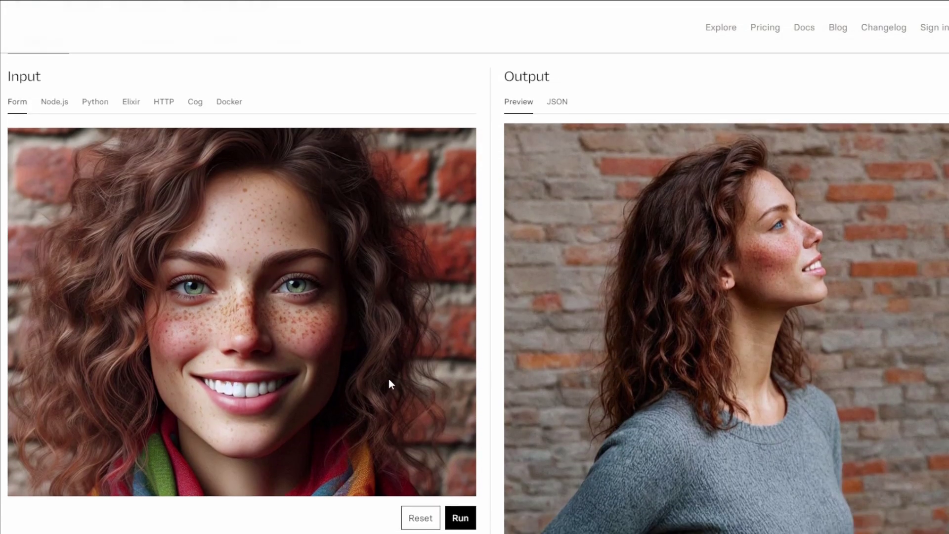
Step: Change the prompt to 'A closeup headshot photo of a young woman crying and taking a selfie' and rerun
scroll(328, 390, down, 5)
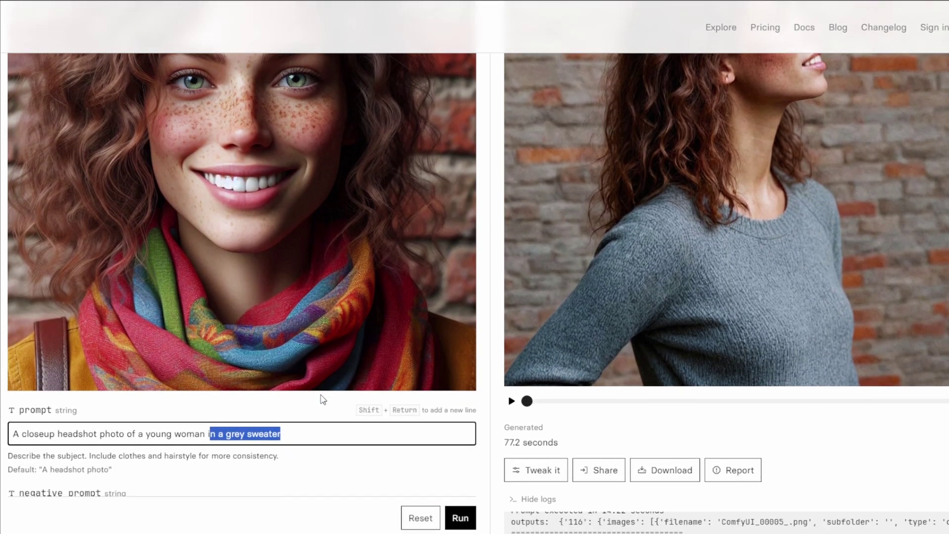
key(BackSpace)
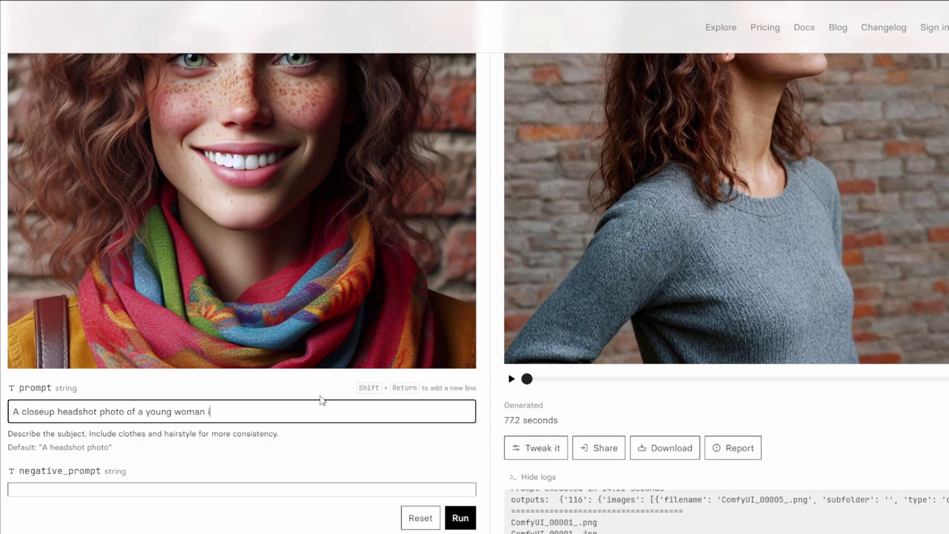
key(BackSpace)
text(crying a n)
key(BackSpace)
key(Return)
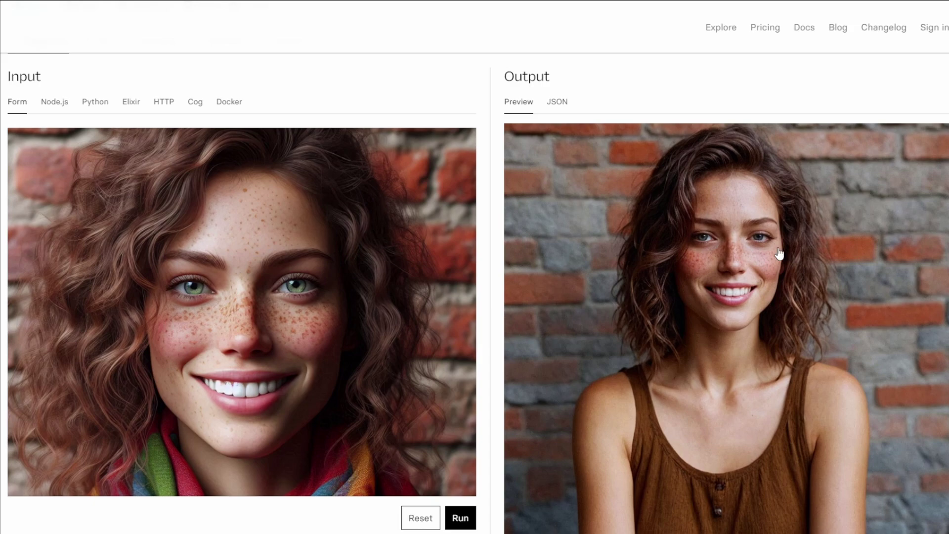
Step: Play the output video to its end to see the new phone-holding selfie pose
scroll(771, 257, down, 5)
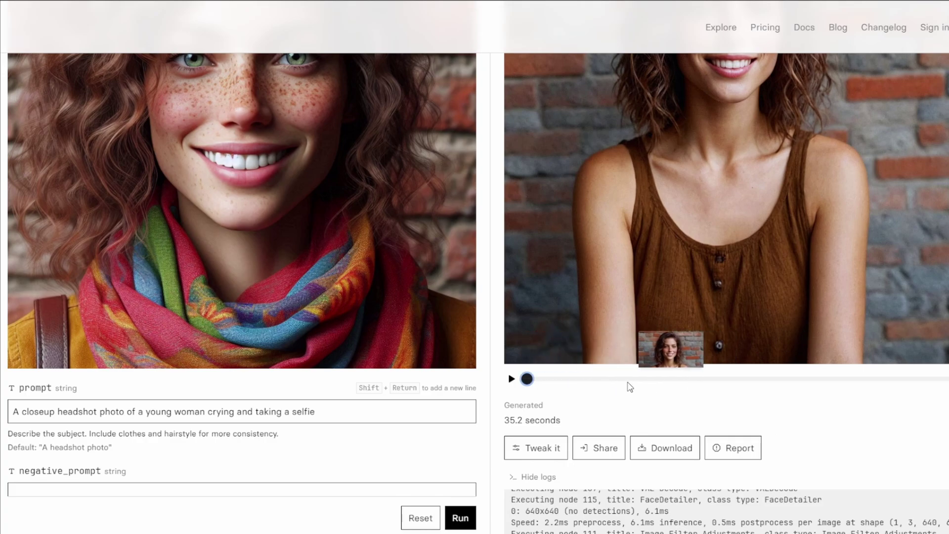
click(512, 379)
scroll(522, 364, up, 3)
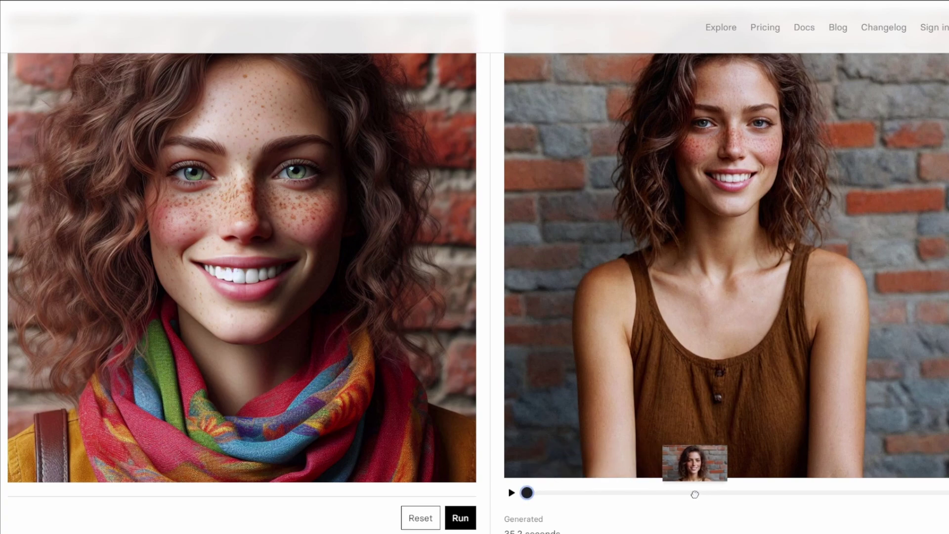
drag(694, 493, 939, 493)
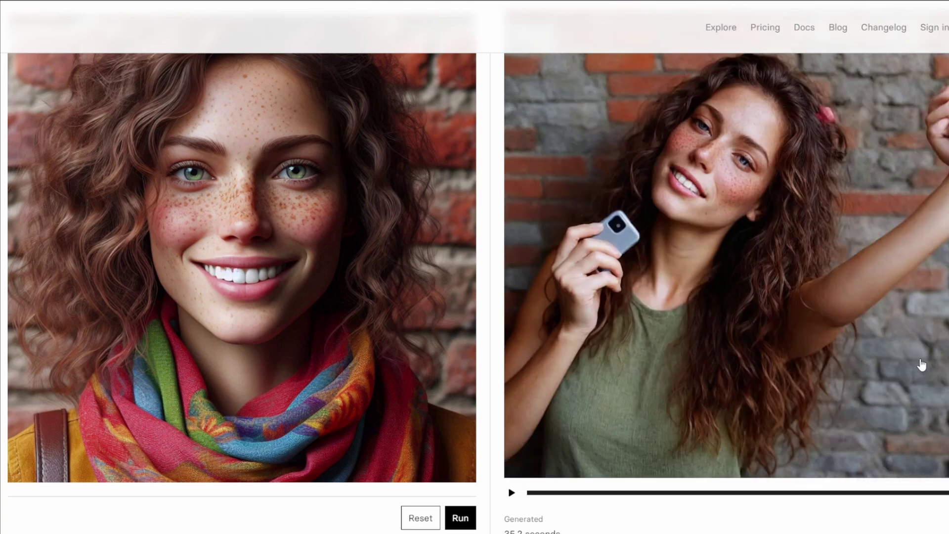
Step: Go to the model's Examples, showing the grey-sweater headshot example
scroll(921, 364, up, 1)
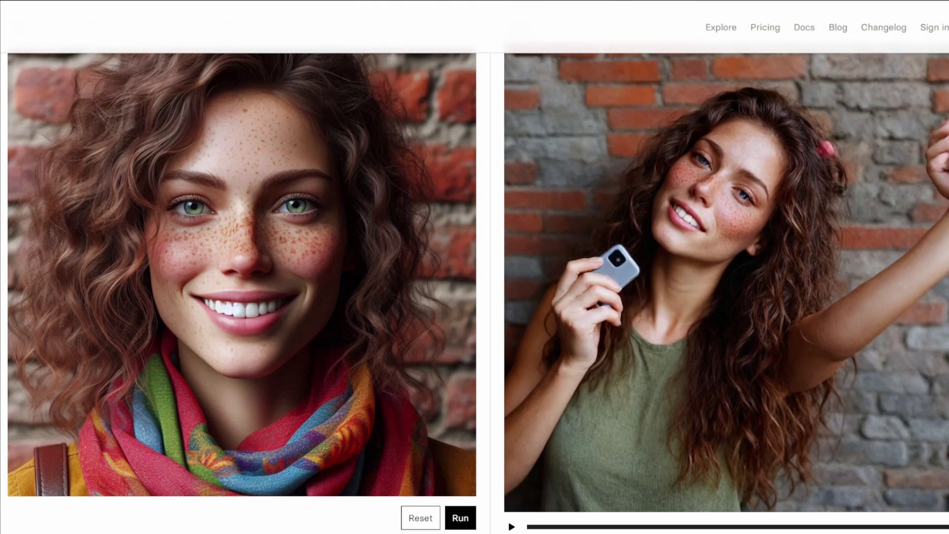
scroll(727, 297, up, 1)
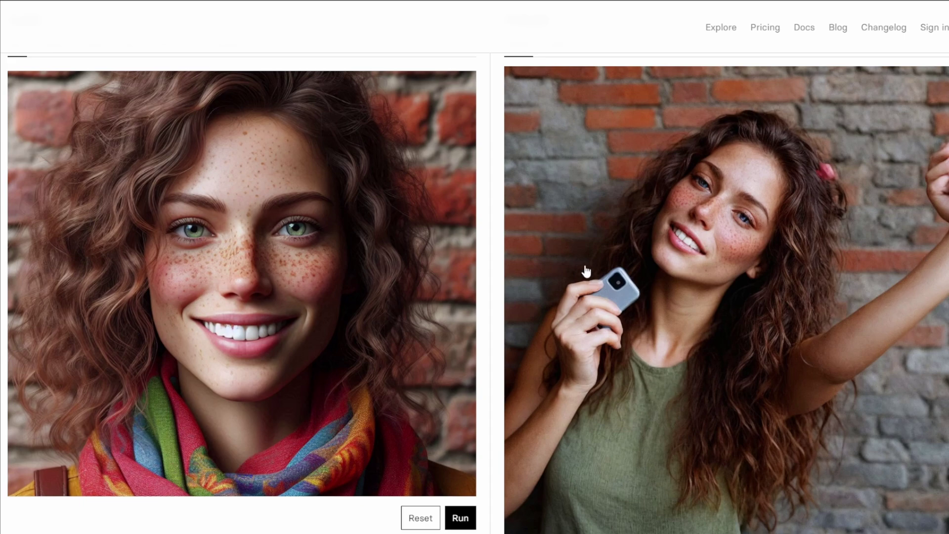
scroll(495, 272, up, 3)
click(156, 105)
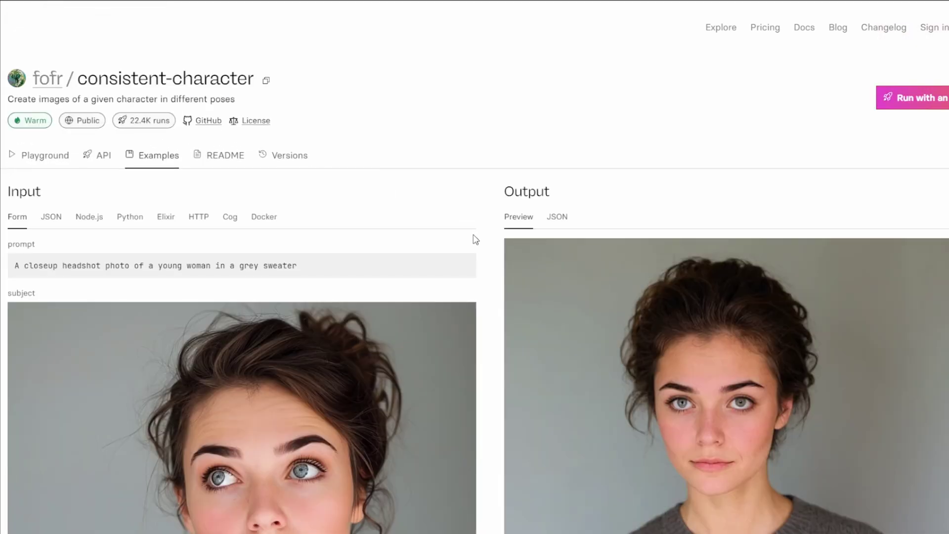
scroll(435, 253, down, 3)
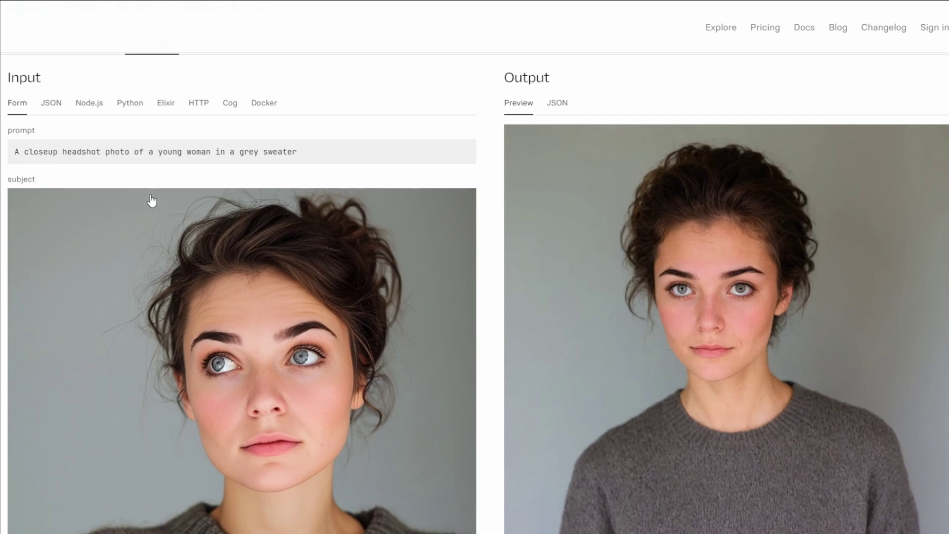
scroll(222, 197, down, 5)
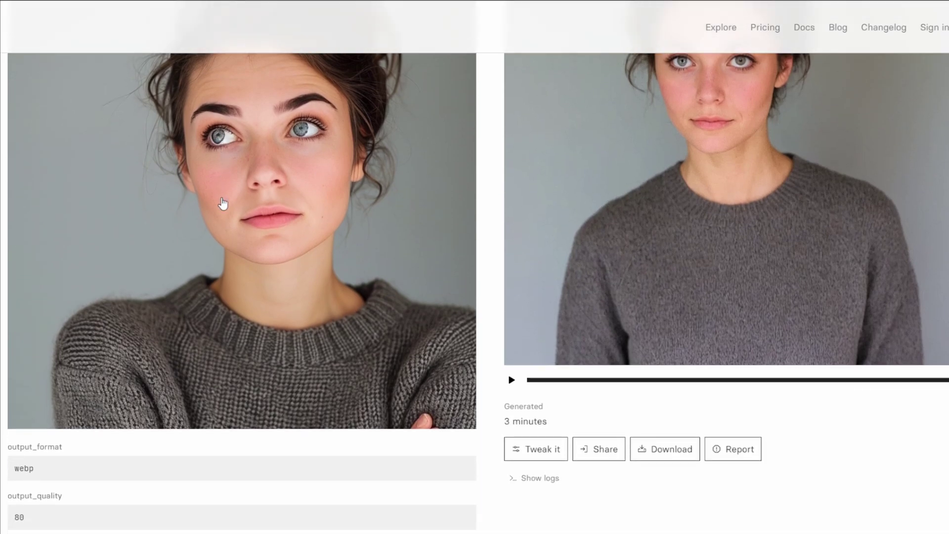
scroll(221, 213, up, 4)
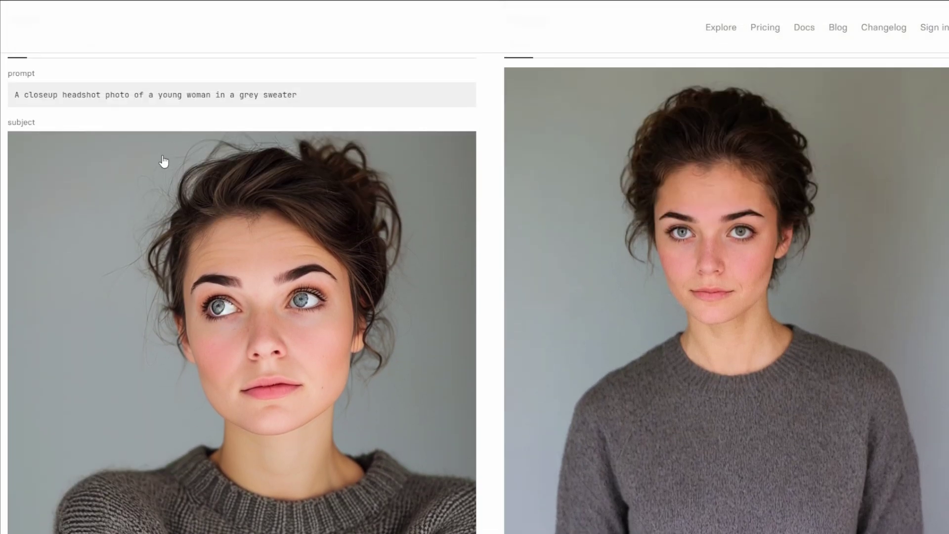
scroll(163, 161, up, 3)
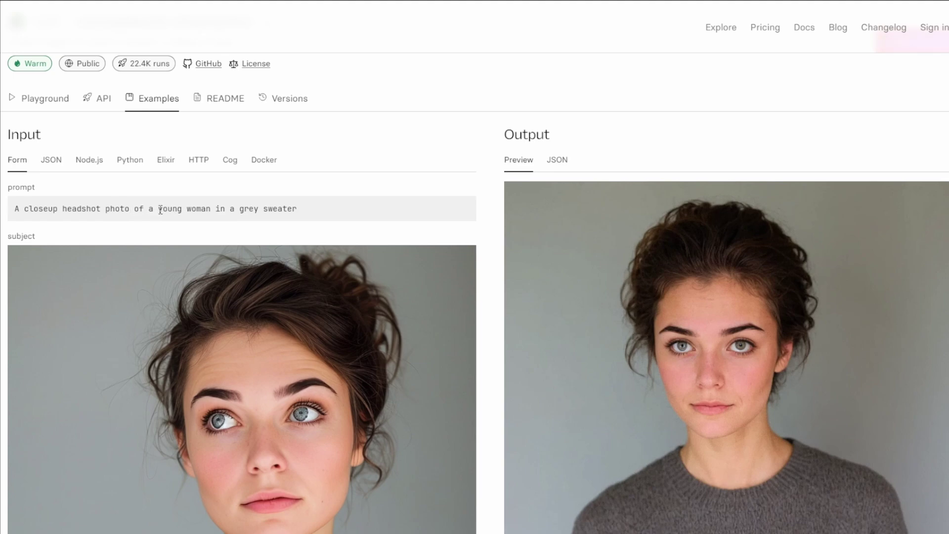
scroll(161, 238, down, 1)
scroll(161, 239, down, 12)
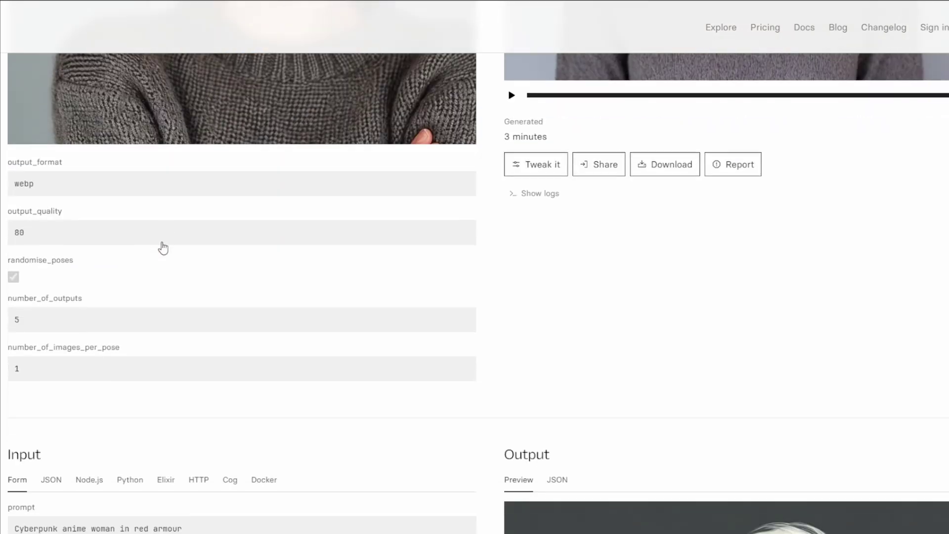
scroll(164, 249, down, 6)
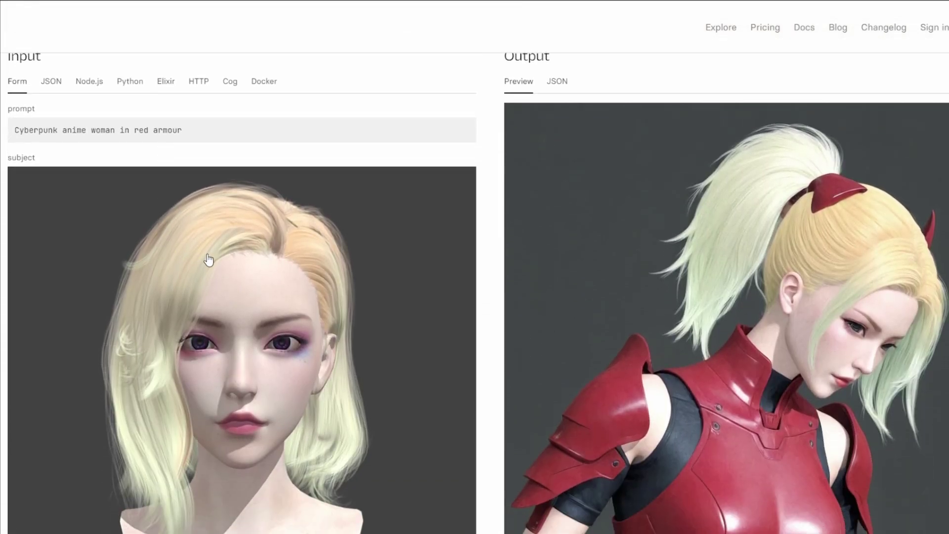
scroll(228, 258, down, 3)
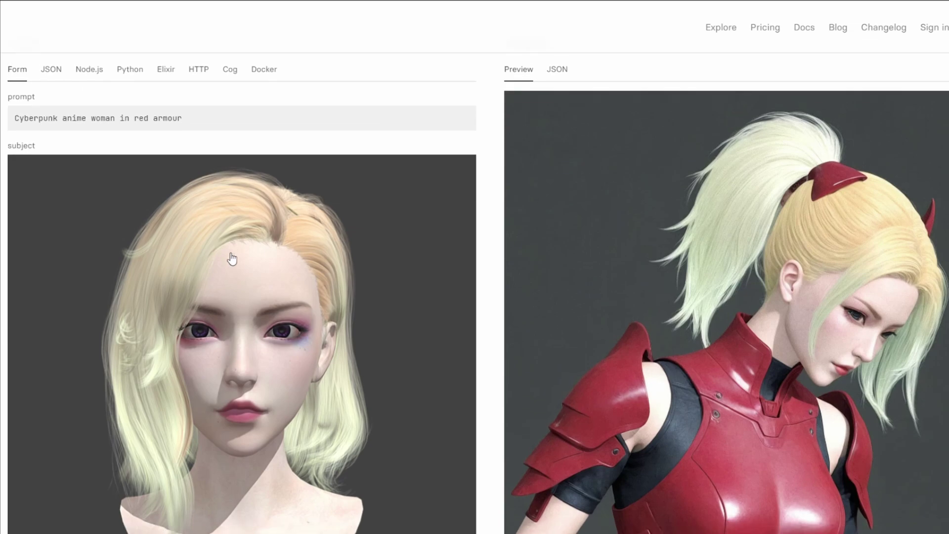
scroll(231, 258, down, 4)
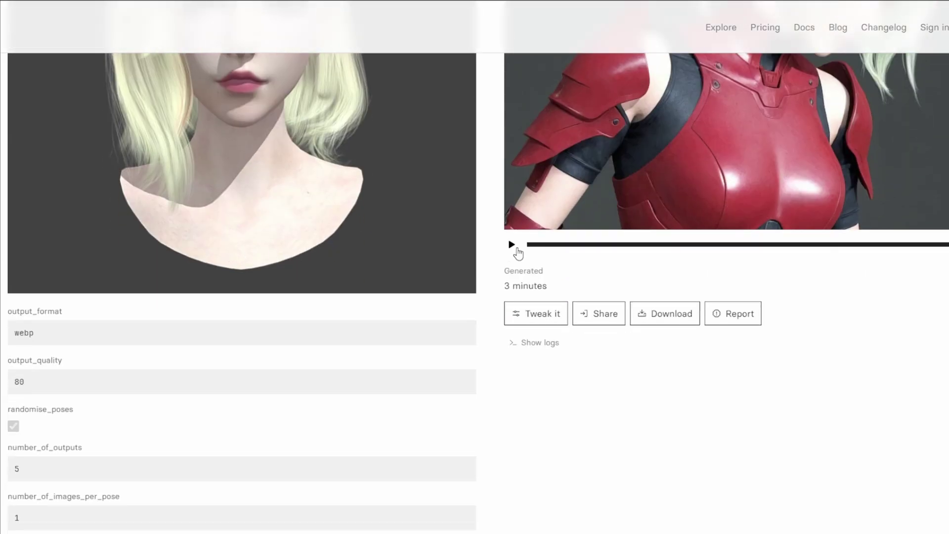
scroll(515, 253, up, 1)
scroll(509, 260, up, 4)
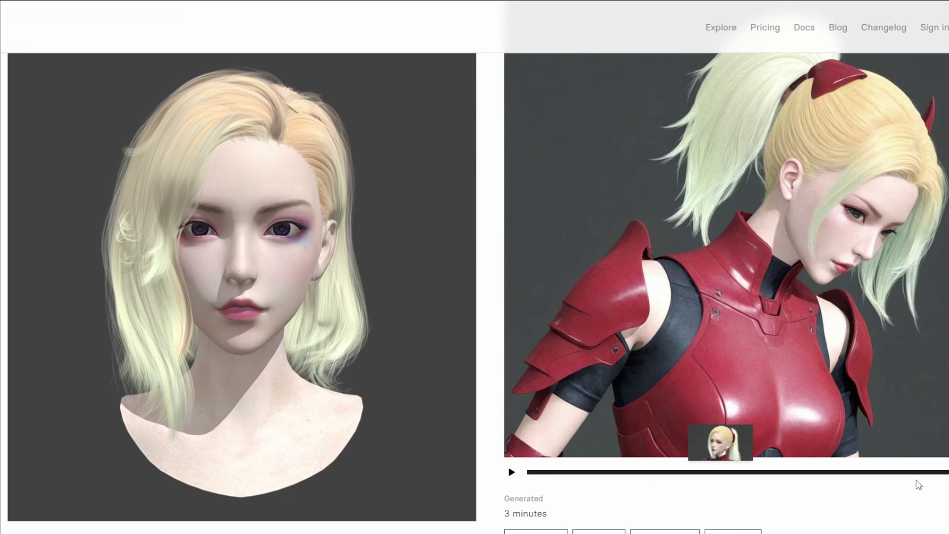
drag(929, 473, 527, 473)
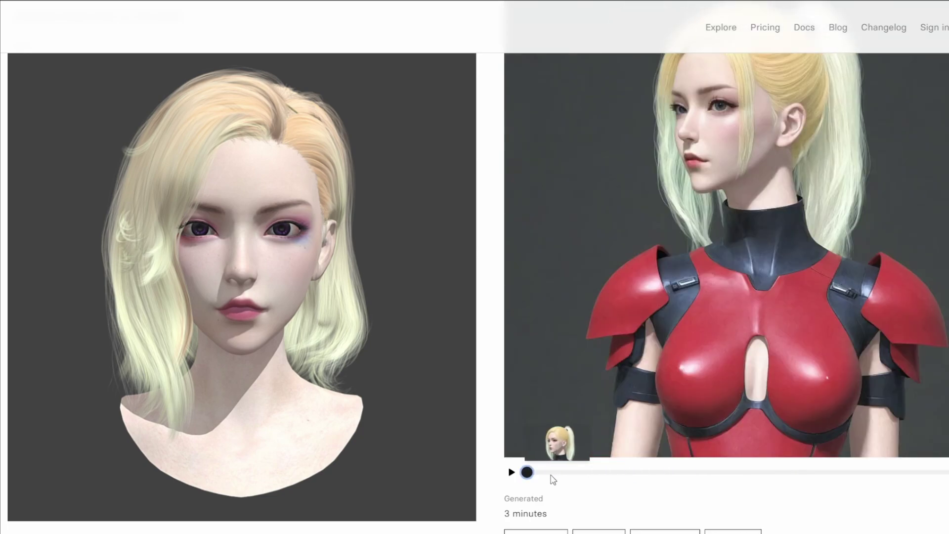
scroll(424, 367, up, 15)
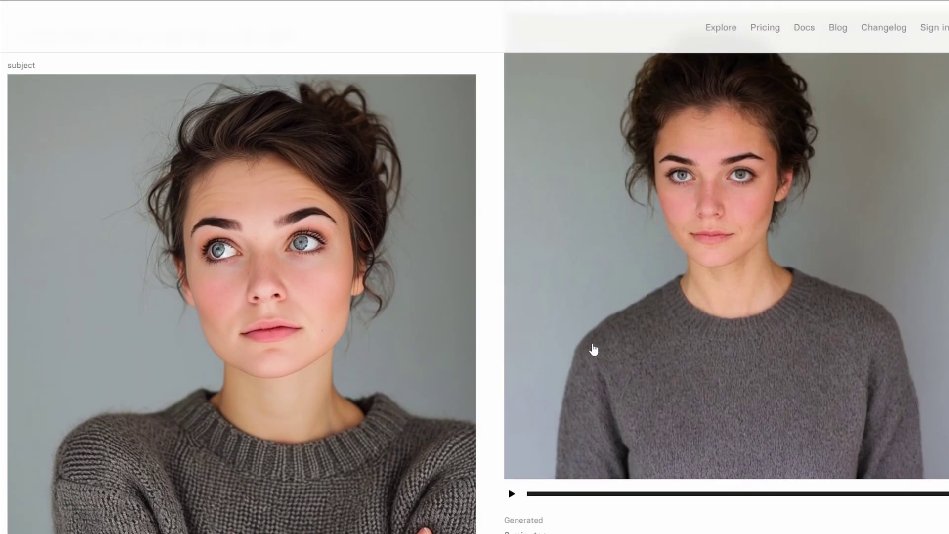
Step: Scrub the example's output to its arms-crossed pose, then return to the Playground form
click(858, 493)
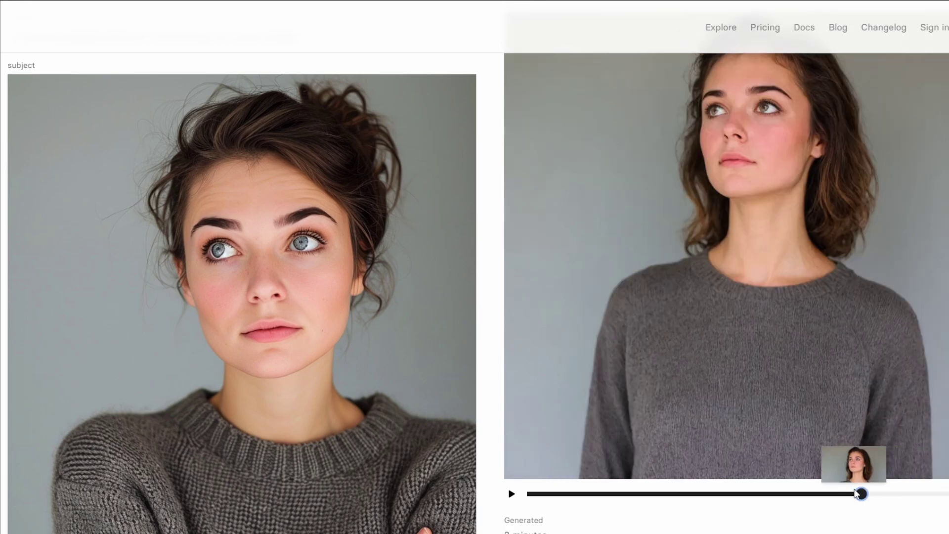
click(750, 493)
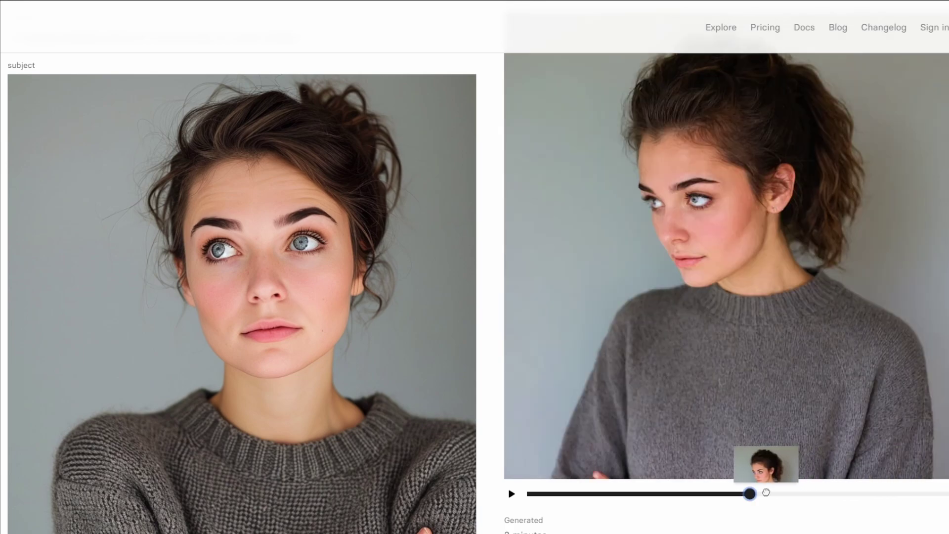
click(639, 494)
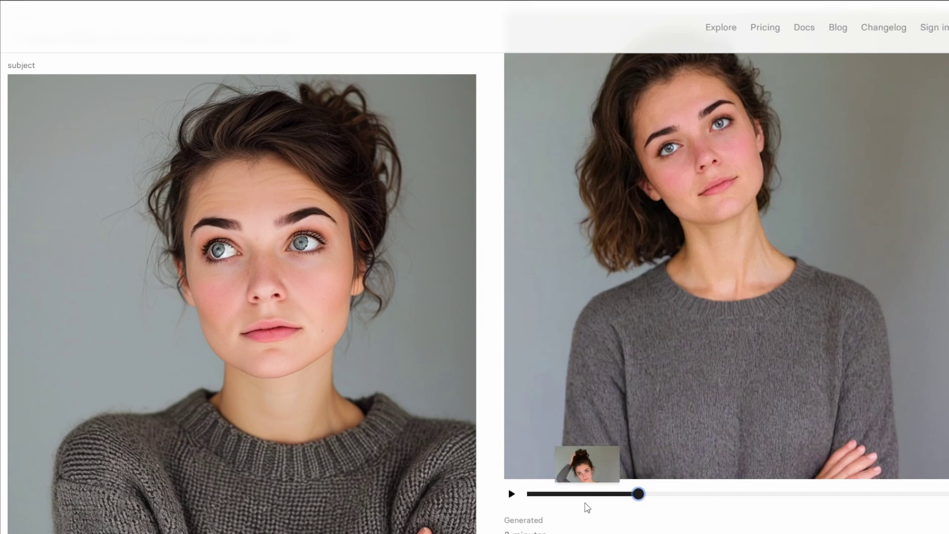
click(528, 494)
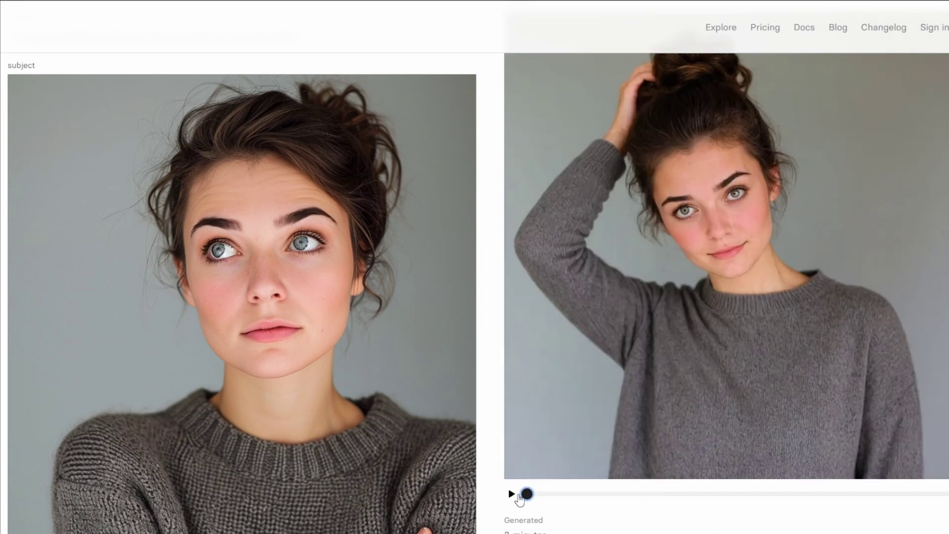
click(639, 493)
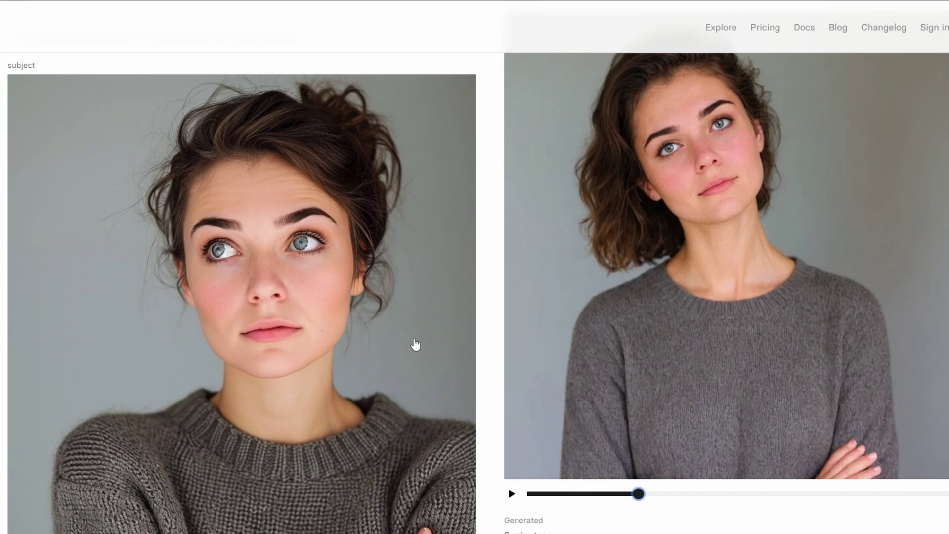
scroll(413, 343, up, 3)
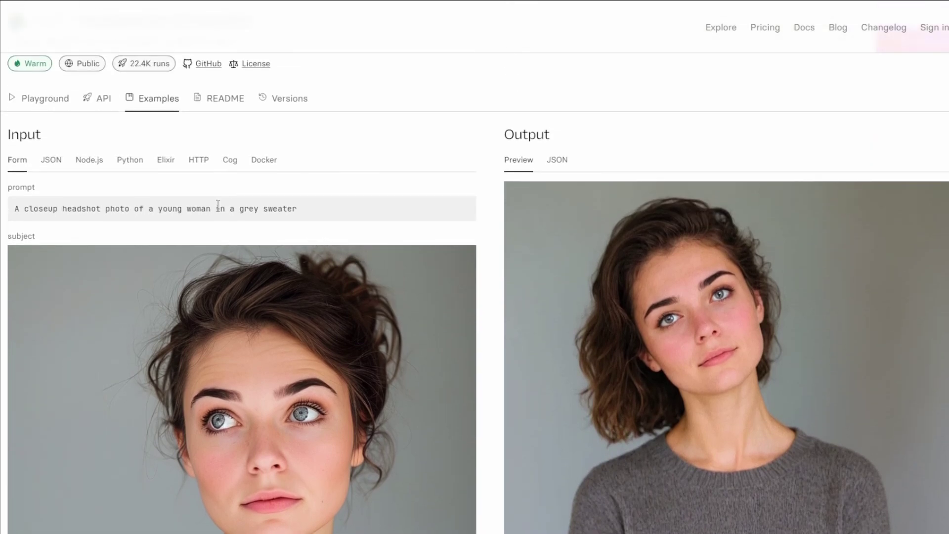
click(42, 101)
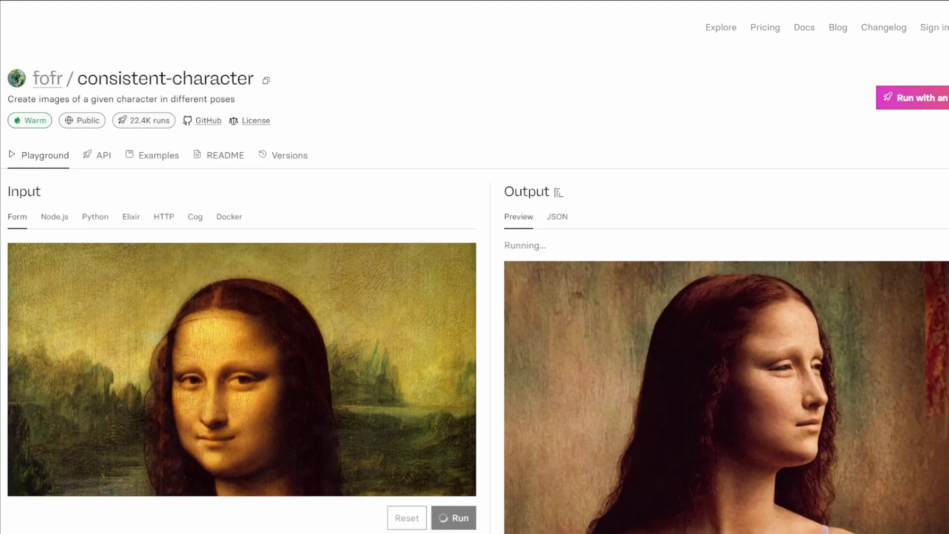
Step: Scrub the Mona Lisa output through off-shoulder and lilac camisole variations, then rewind to the start
scroll(475, 296, down, 1)
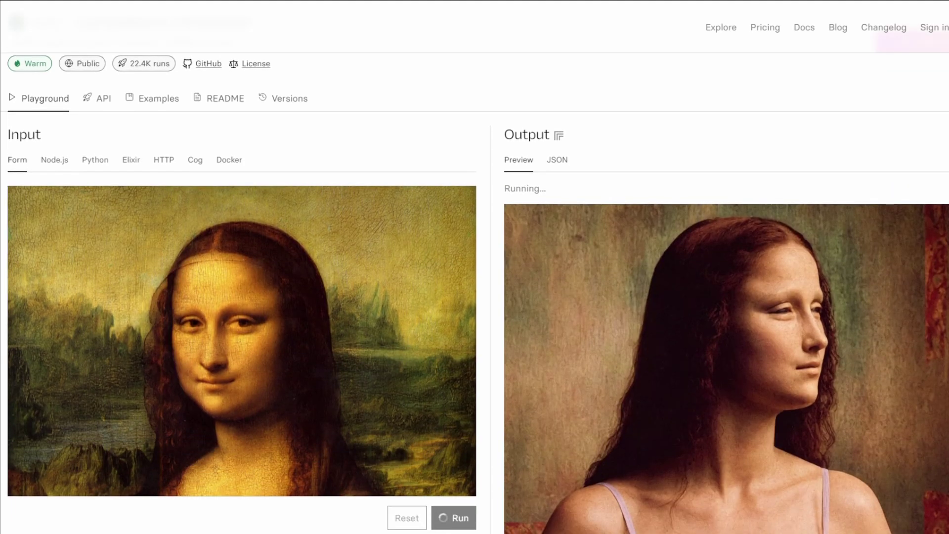
scroll(475, 297, down, 5)
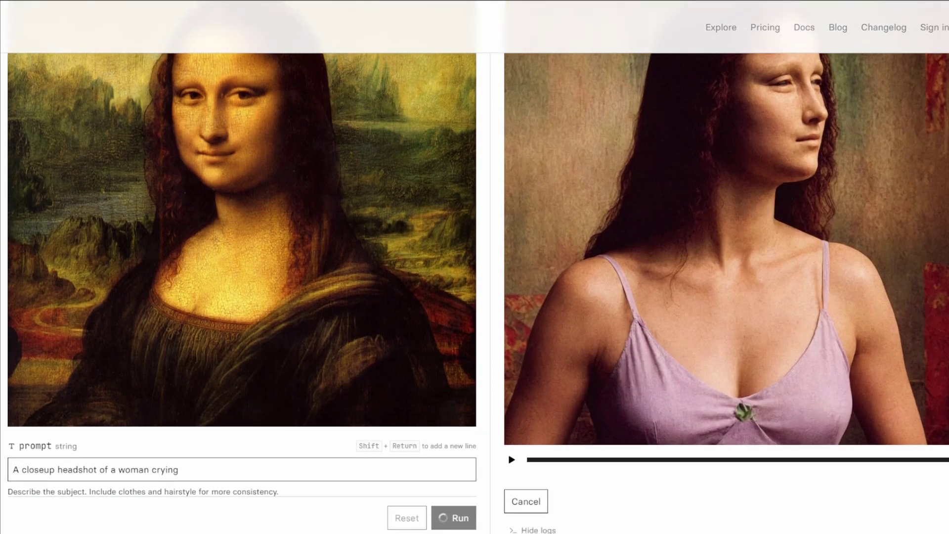
scroll(475, 296, up, 3)
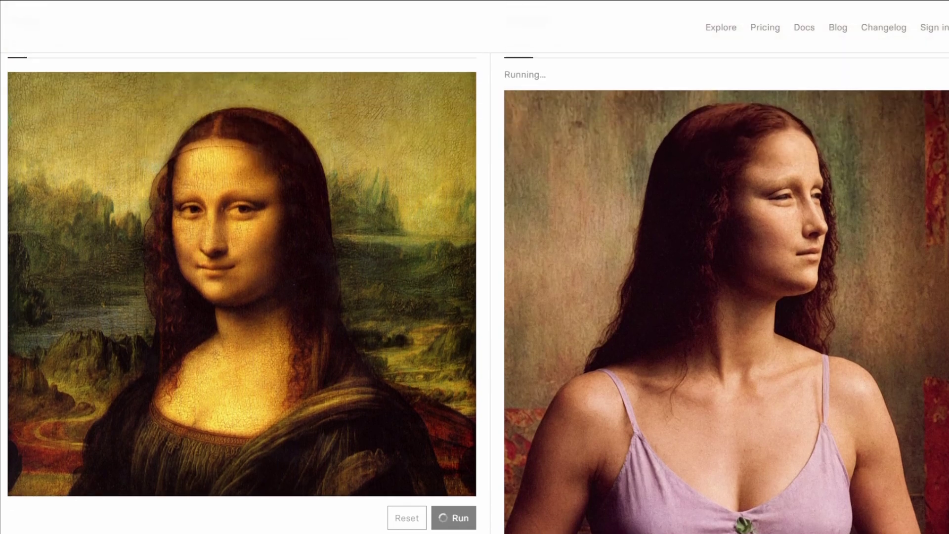
scroll(693, 396, down, 3)
scroll(638, 376, up, 2)
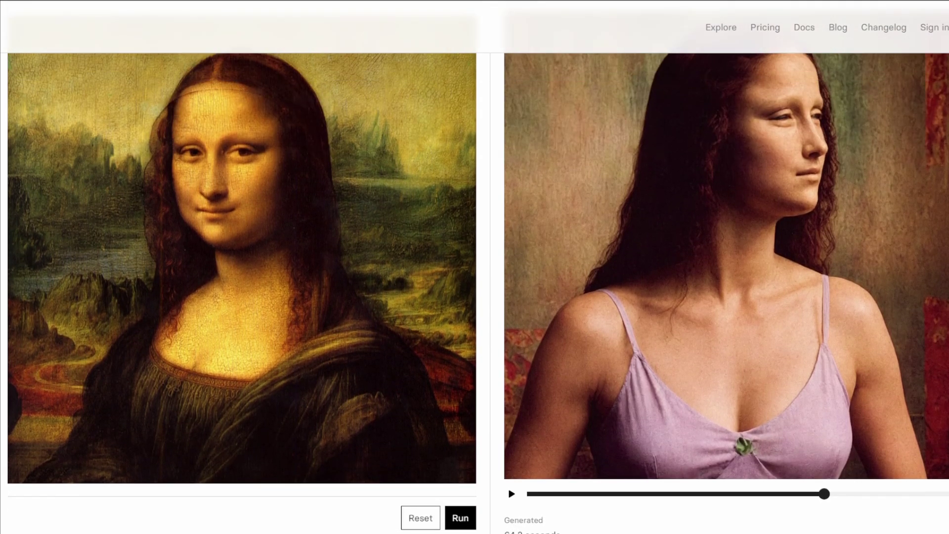
click(675, 494)
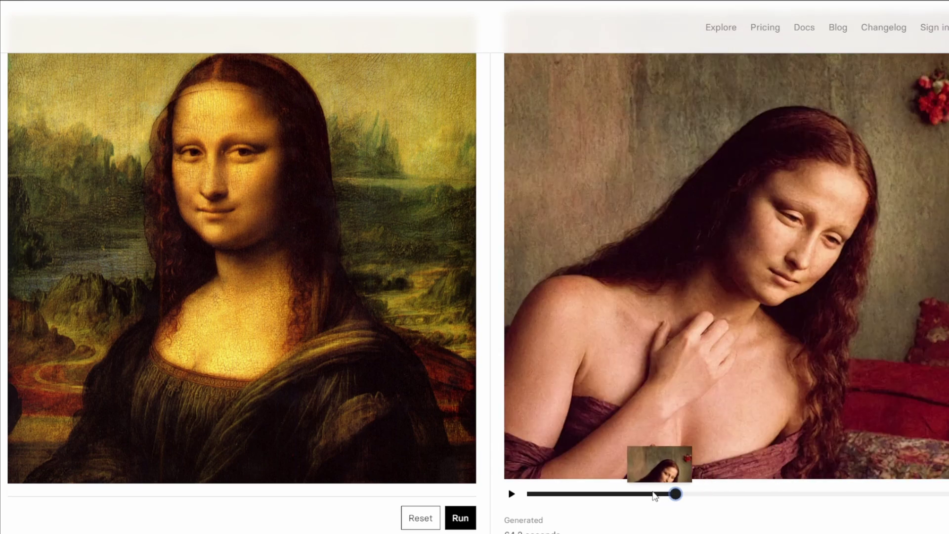
drag(655, 495, 527, 495)
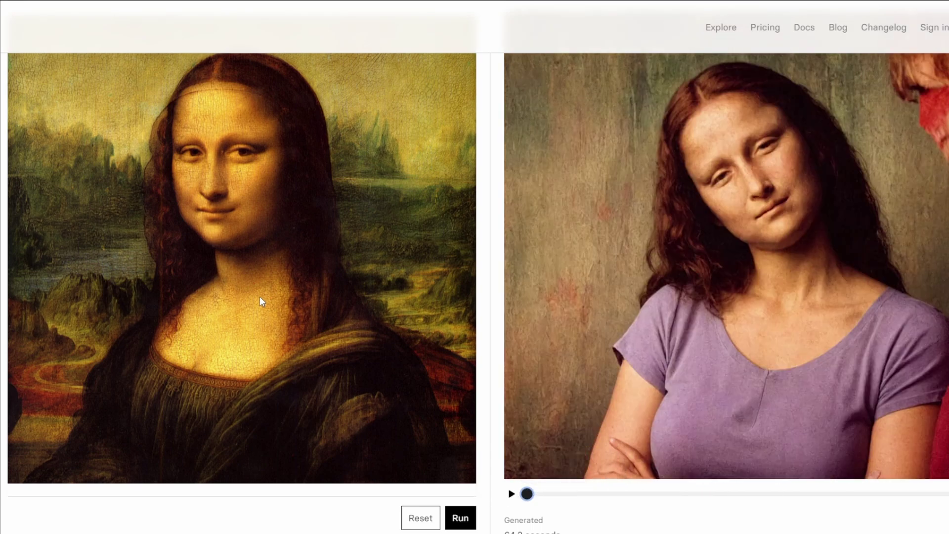
Step: Replace 'crying' with 'wearing cyberpunk clothes in a futuristic world' and rerun the model
scroll(237, 312, down, 3)
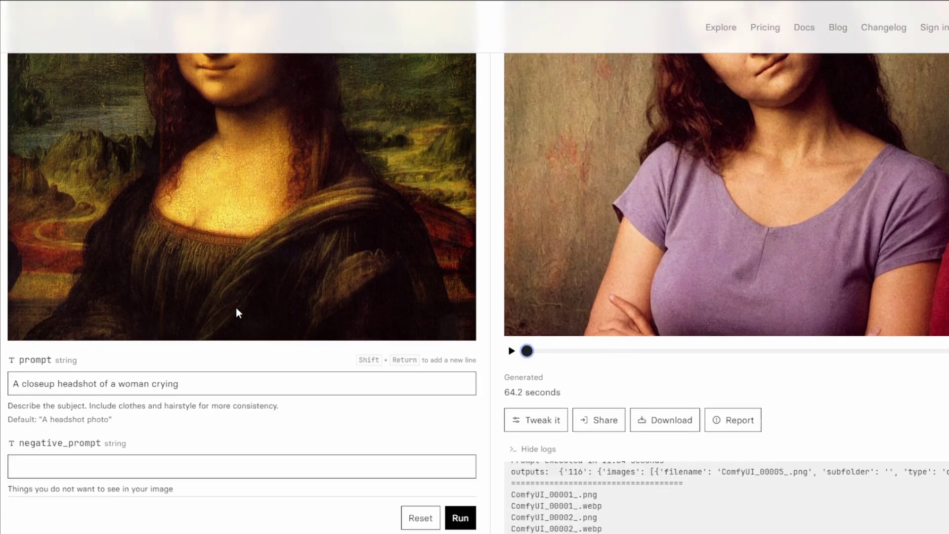
scroll(217, 325, up, 4)
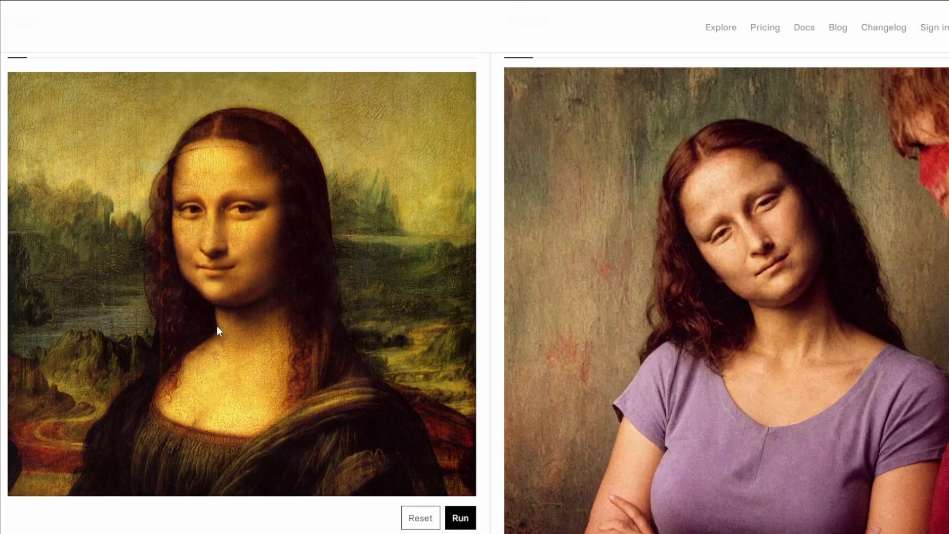
scroll(216, 326, down, 3)
drag(150, 412, 212, 411)
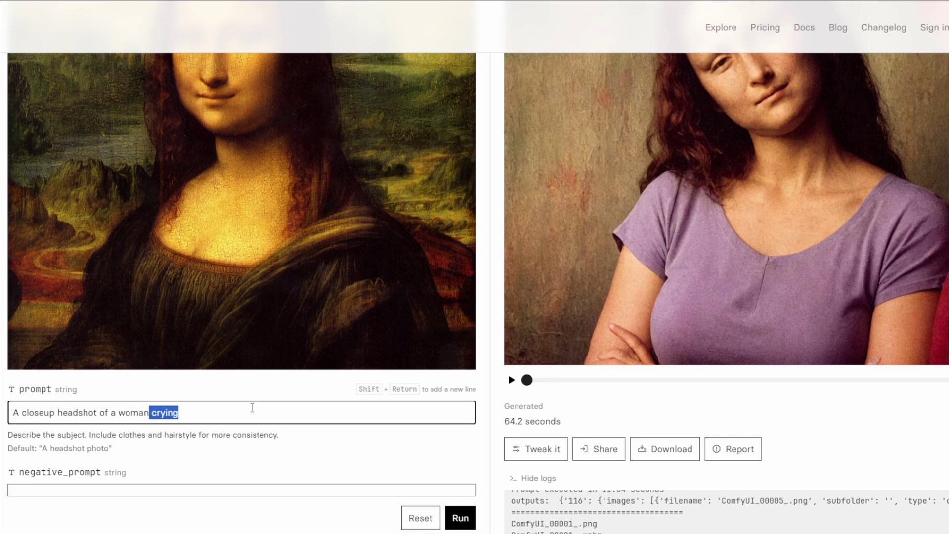
text(wearing cyber)
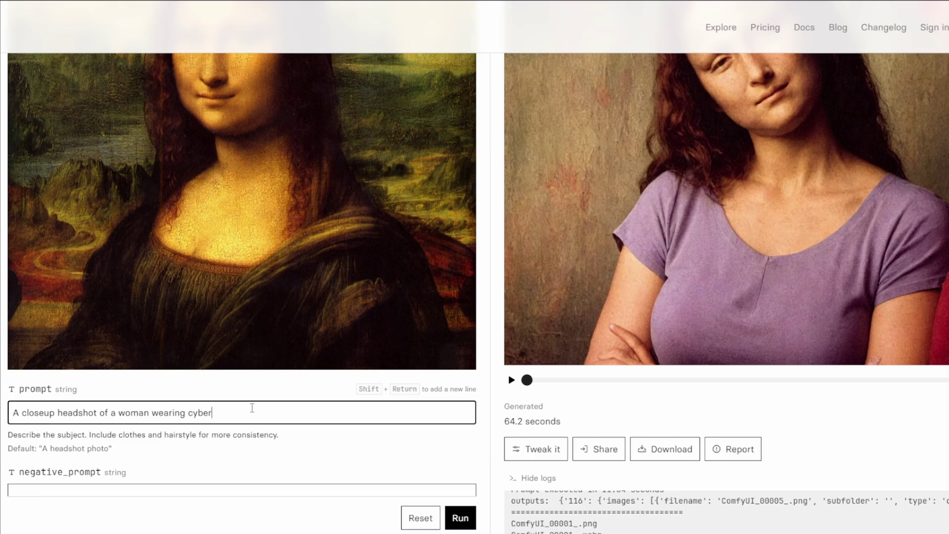
text(punk)
key(Return)
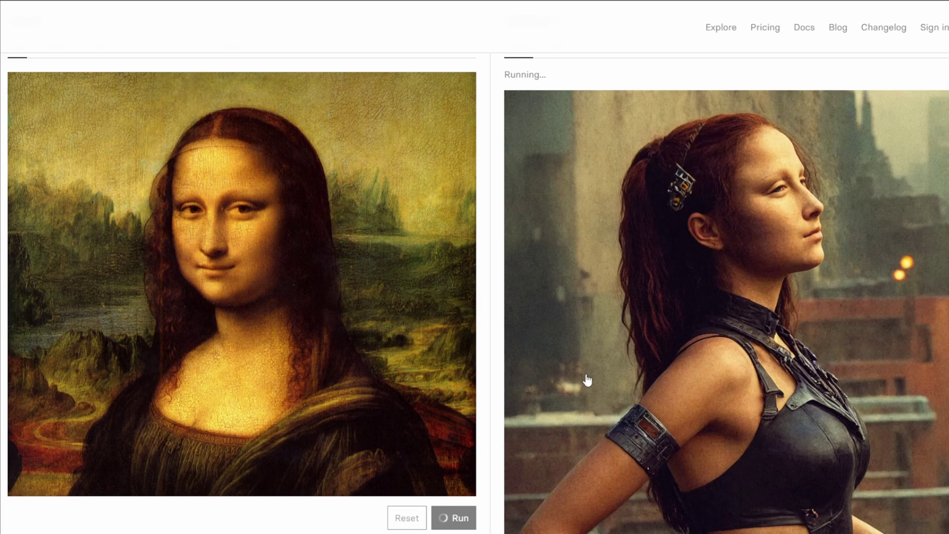
Step: Scrub the cyberpunk output to the leather-clad warrior frame, then rewind to the start
scroll(587, 380, down, 1)
scroll(592, 483, down, 1)
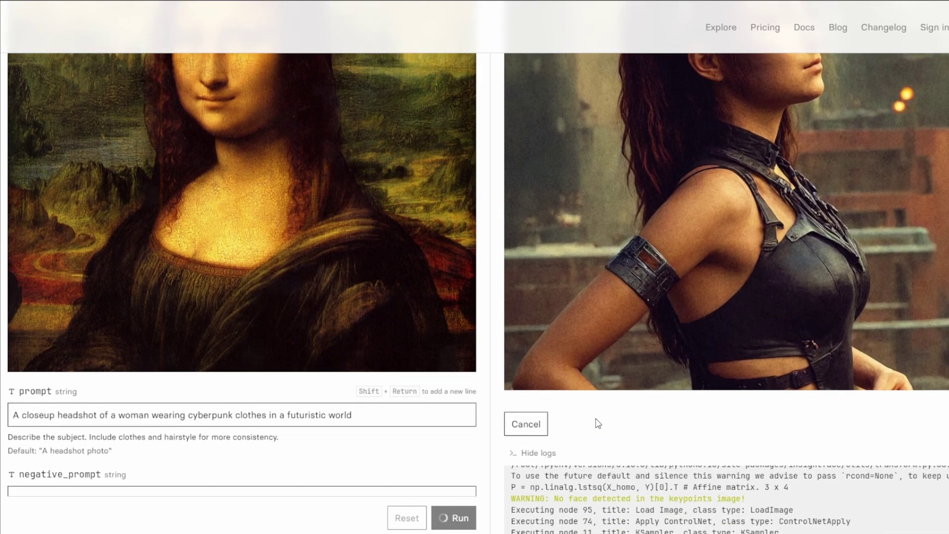
scroll(594, 421, up, 2)
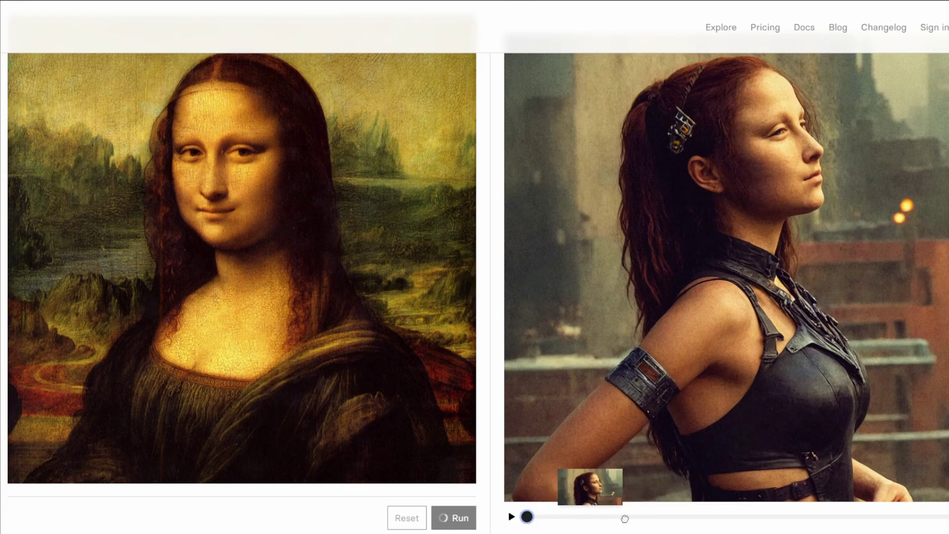
drag(625, 518, 947, 518)
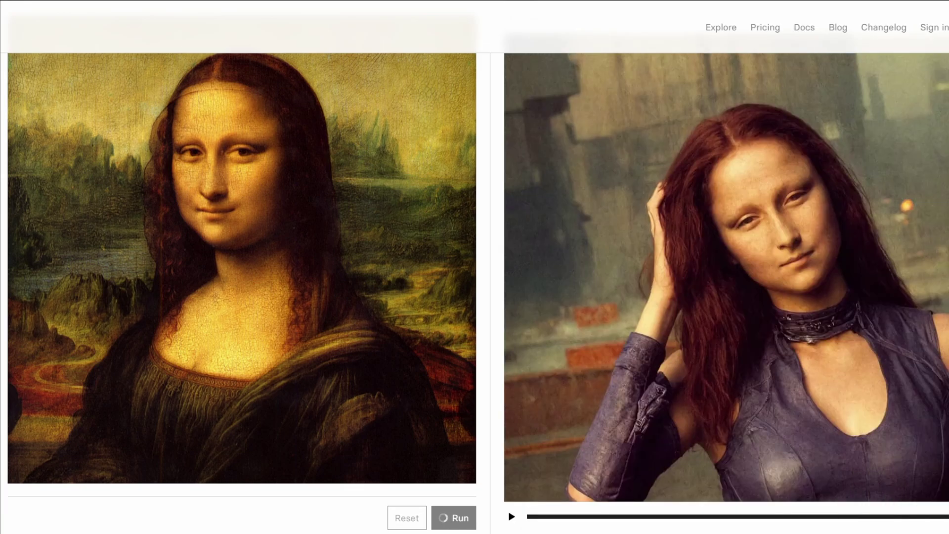
click(528, 517)
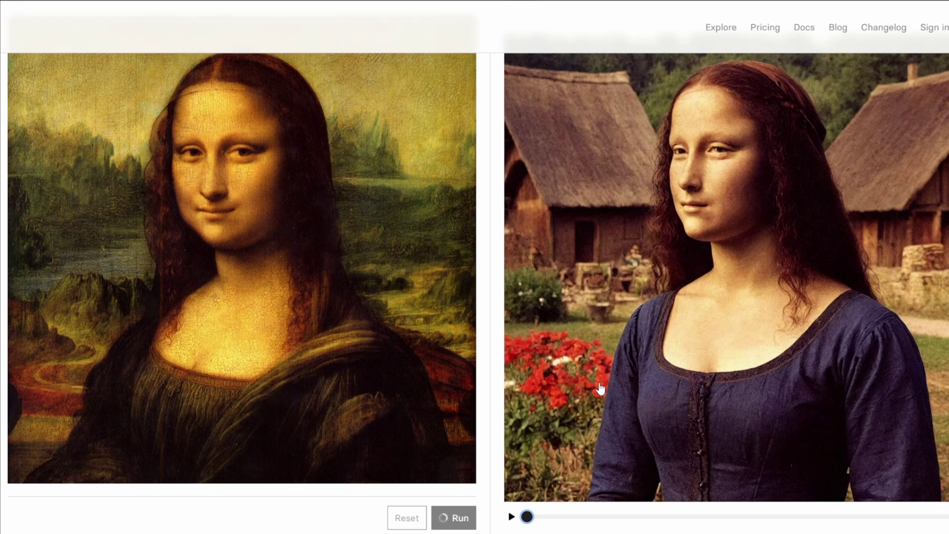
Step: Scrub through the finished 1600s-village family video, including Mona Lisa beside a child
scroll(583, 371, down, 1)
click(774, 460)
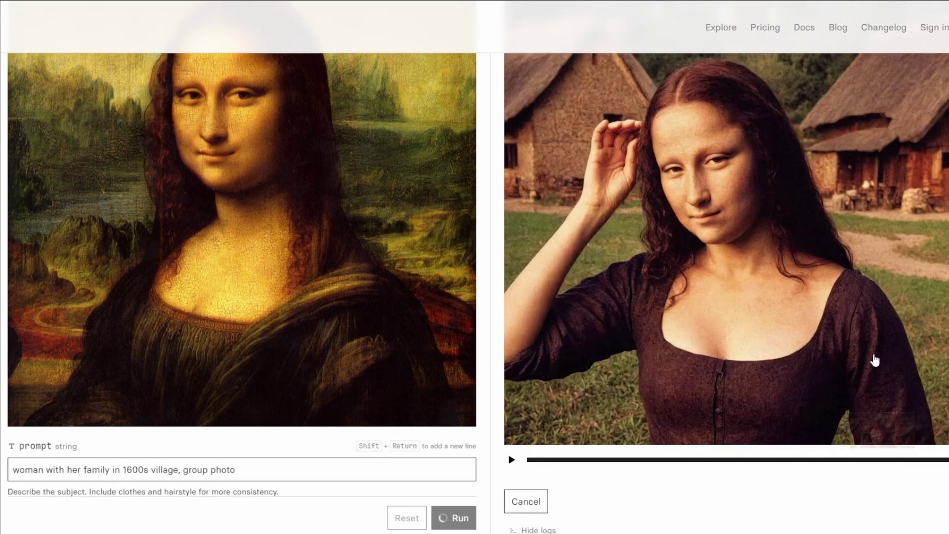
scroll(859, 359, up, 1)
scroll(859, 360, up, 1)
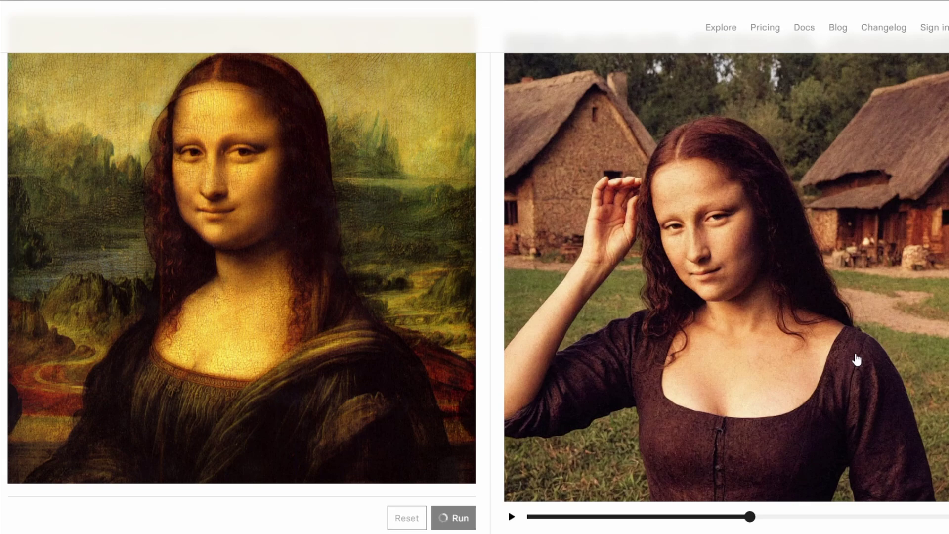
scroll(395, 317, down, 2)
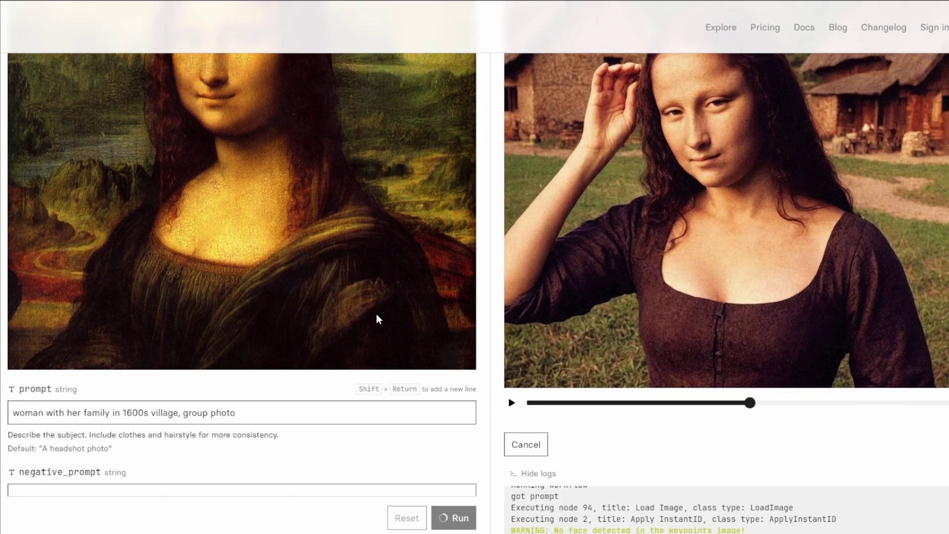
scroll(370, 308, up, 2)
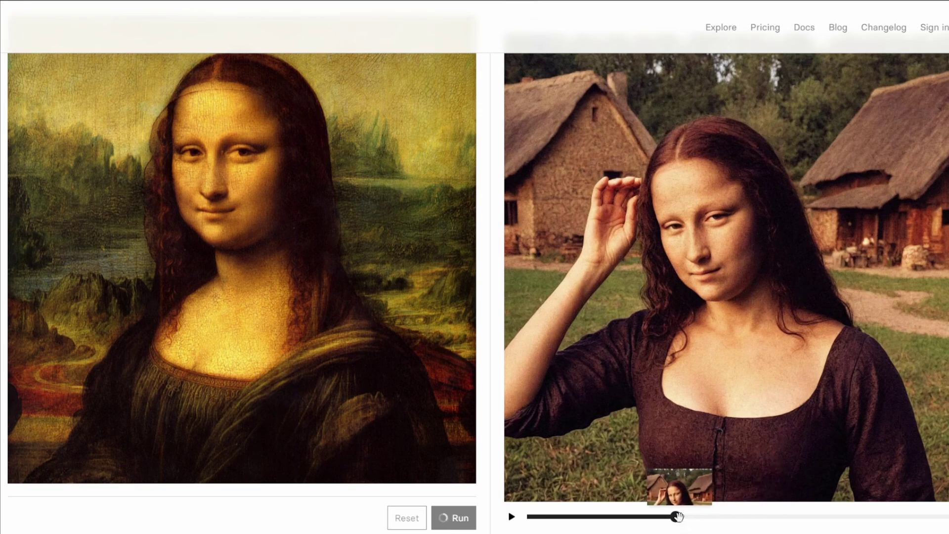
drag(682, 517, 933, 517)
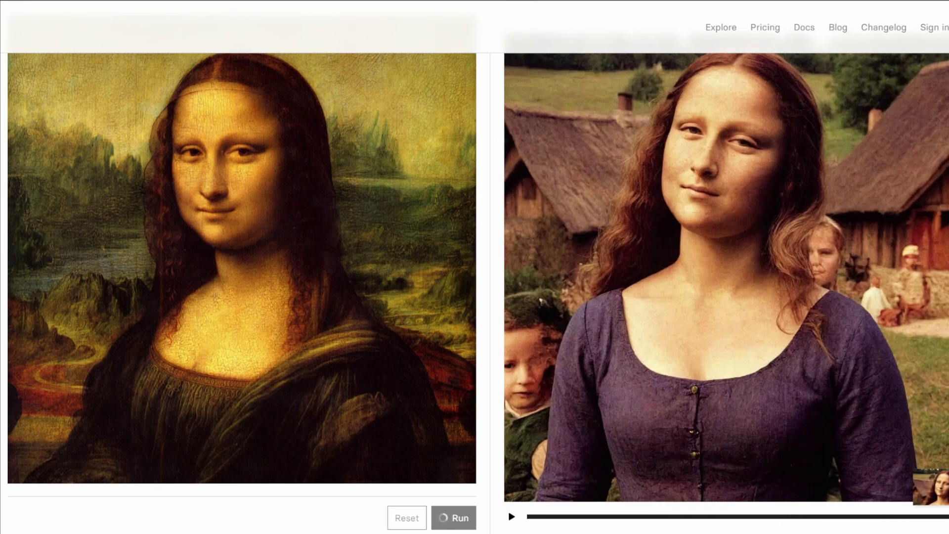
click(823, 516)
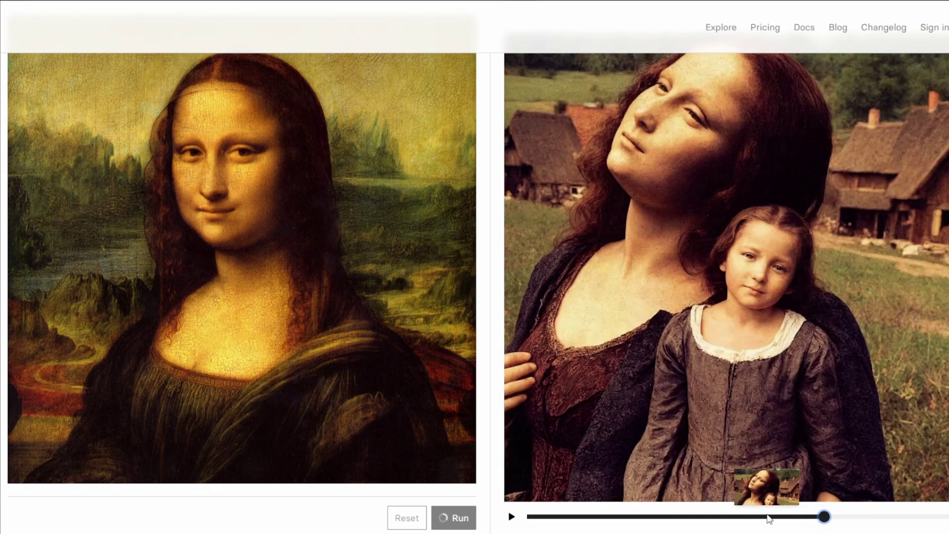
drag(770, 516, 947, 517)
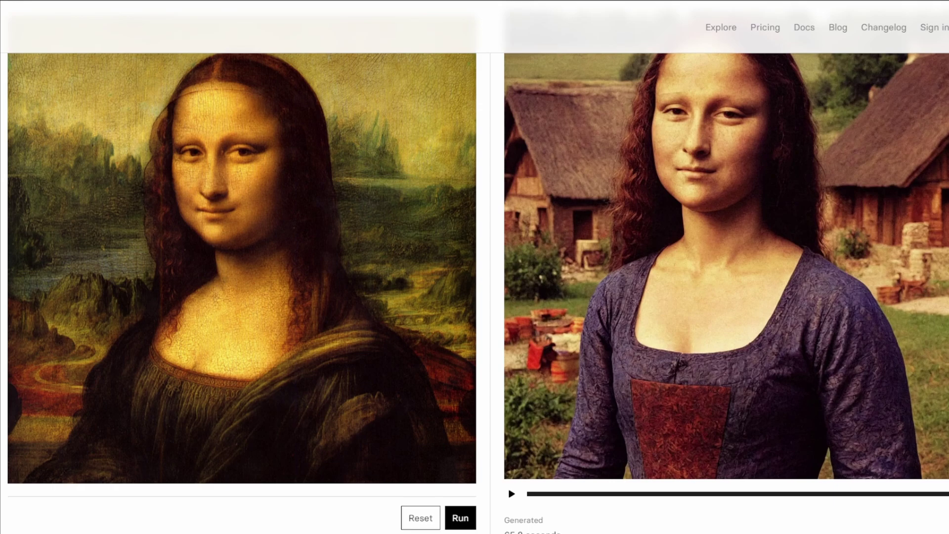
scroll(912, 430, up, 1)
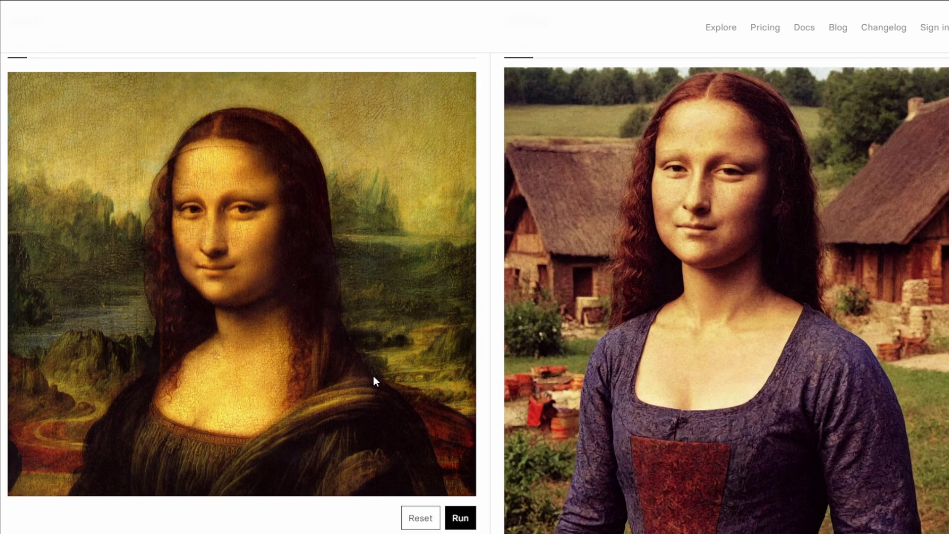
scroll(372, 381, down, 4)
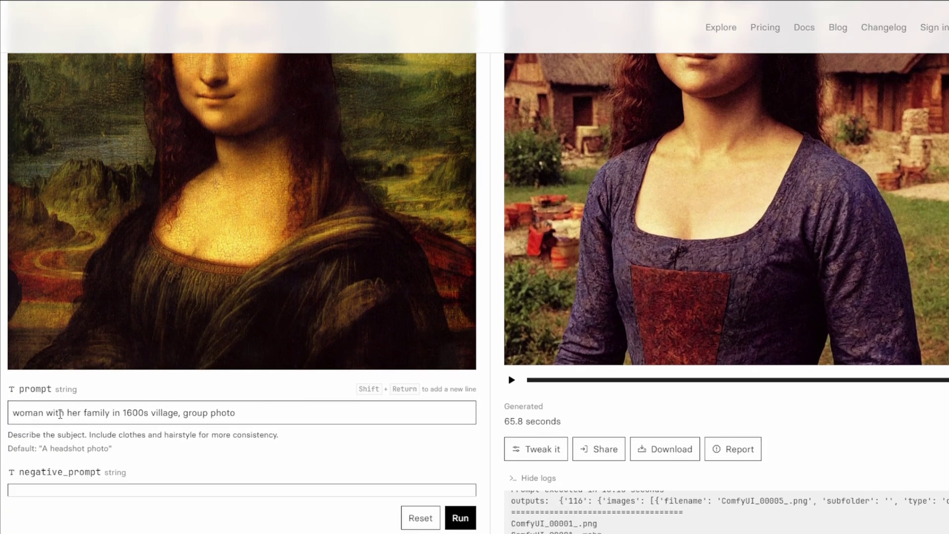
Step: Replace 'woman' with 'android' in the prompt, then select the family-and-village phrase after it
double_click(29, 412)
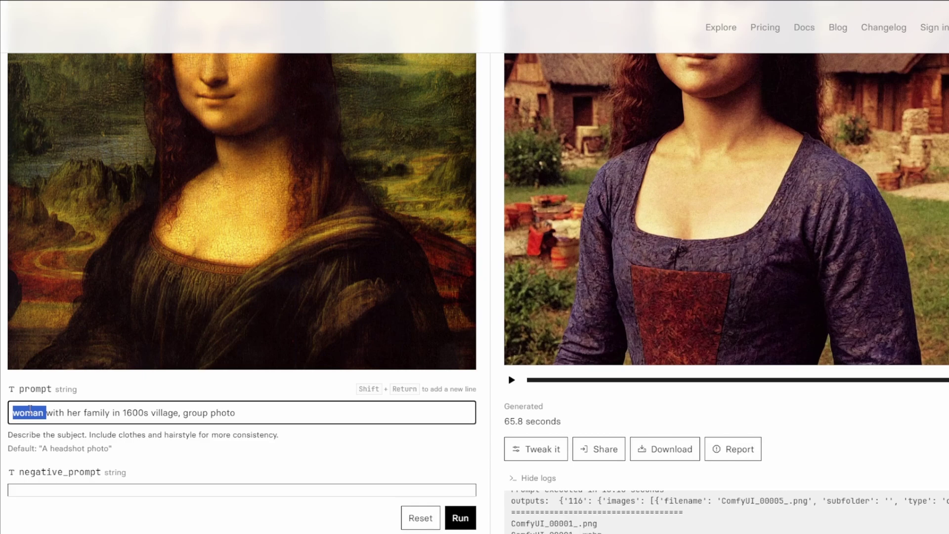
text(android)
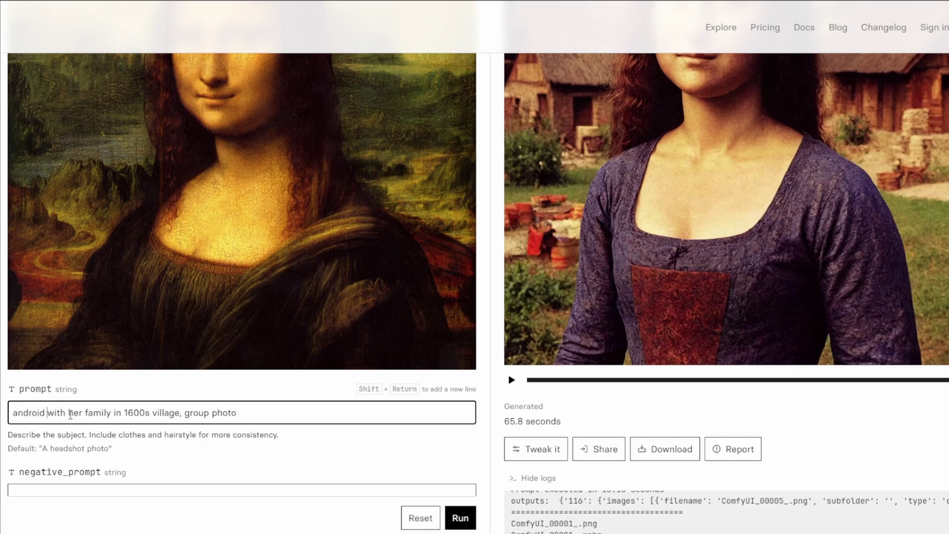
drag(68, 412, 270, 434)
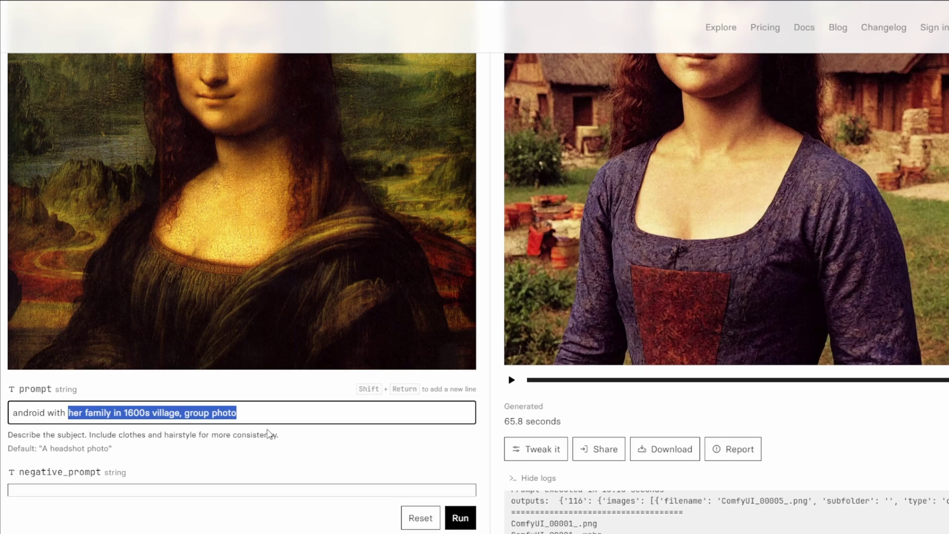